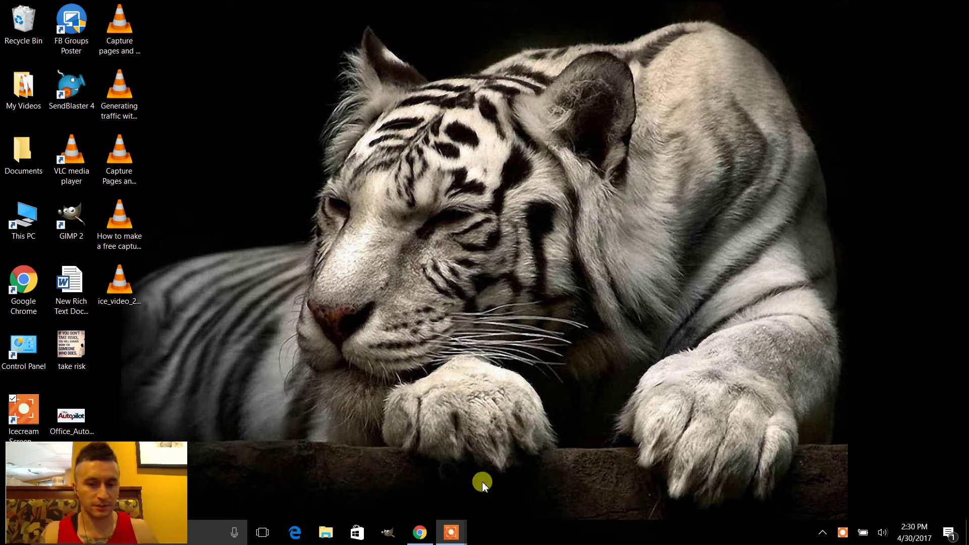
Restore Chrome and switch to the Wix My Account dashboard for the basictraining25 site
click(418, 534)
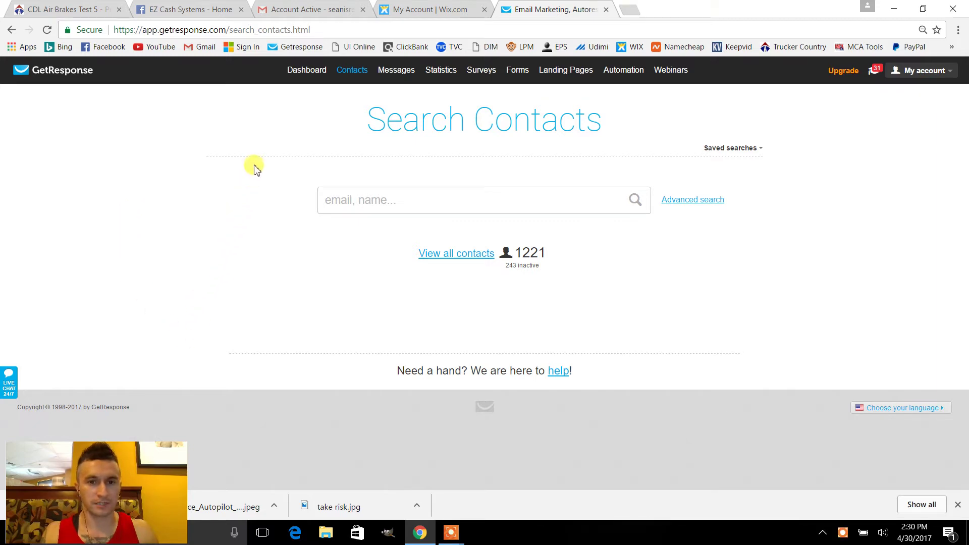
click(447, 5)
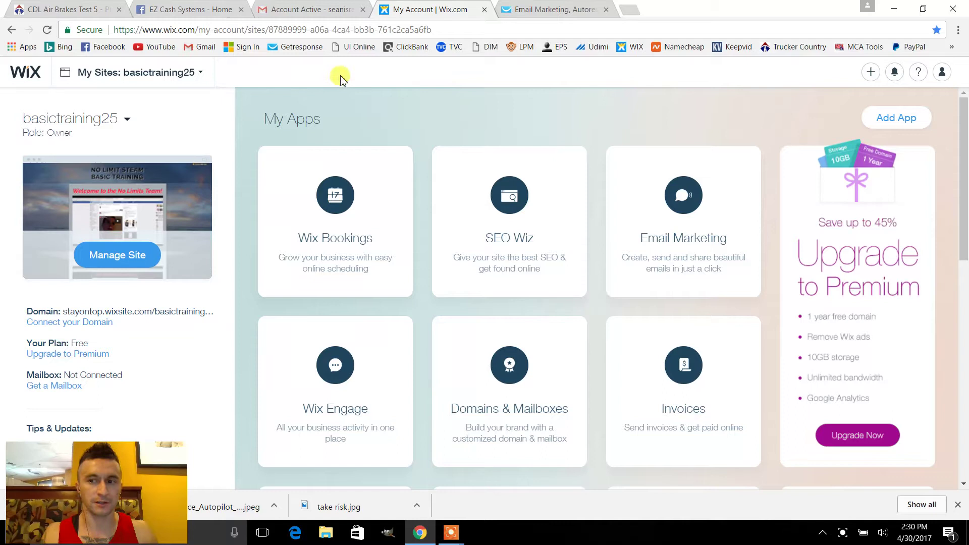
Create a new Business site in the Wix Editor from the blank Start from Scratch template
click(128, 121)
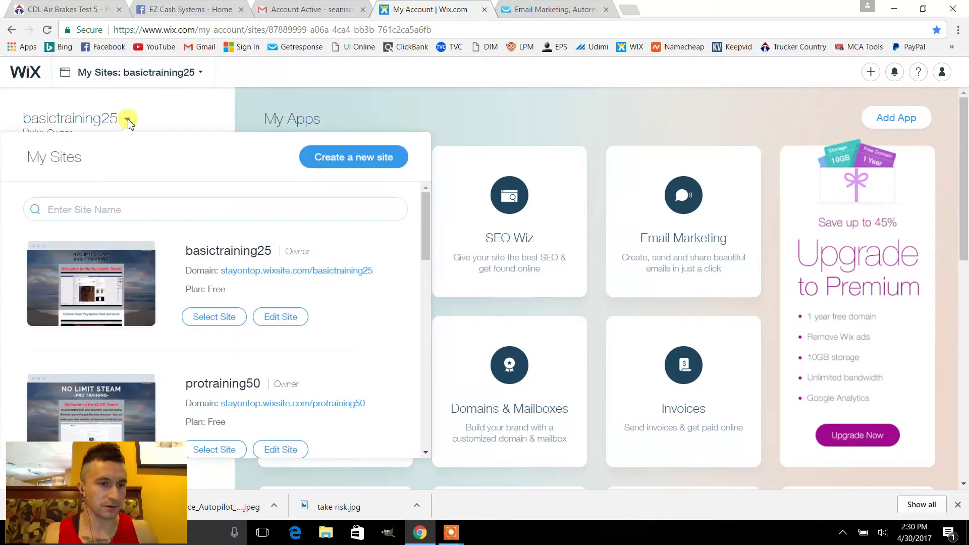
click(379, 162)
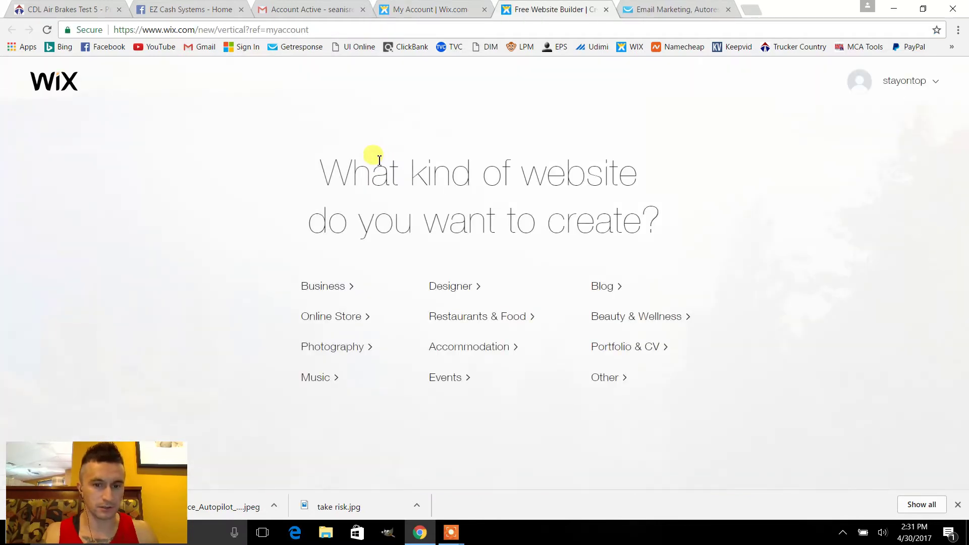
click(323, 286)
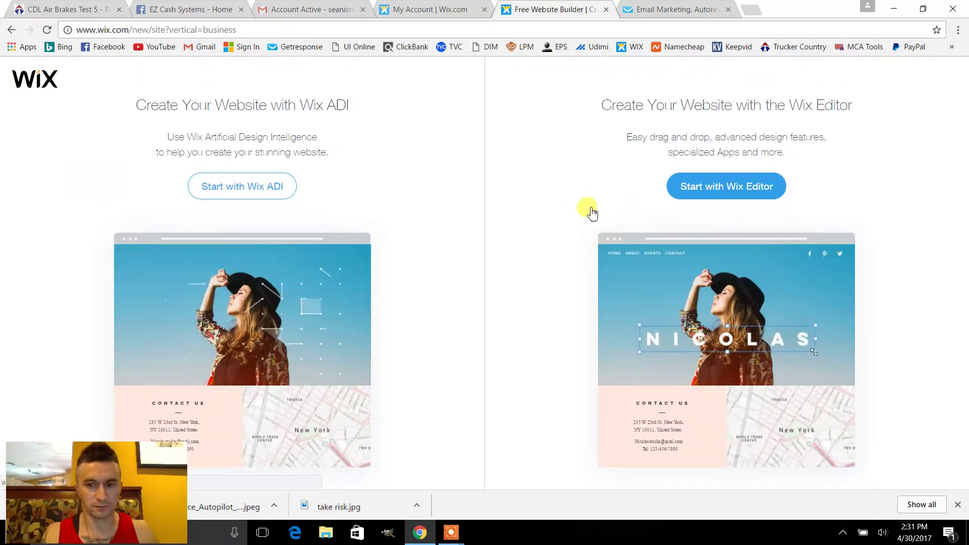
click(727, 187)
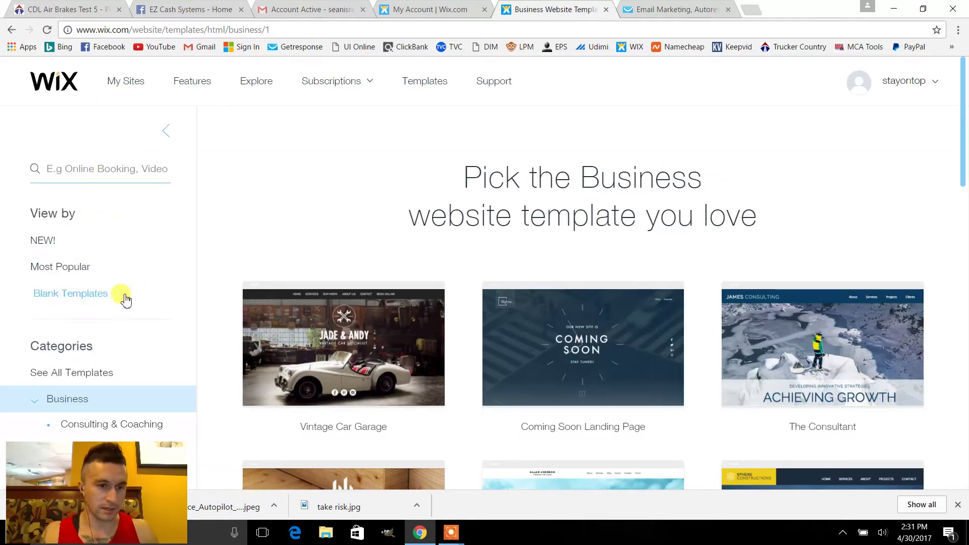
click(72, 302)
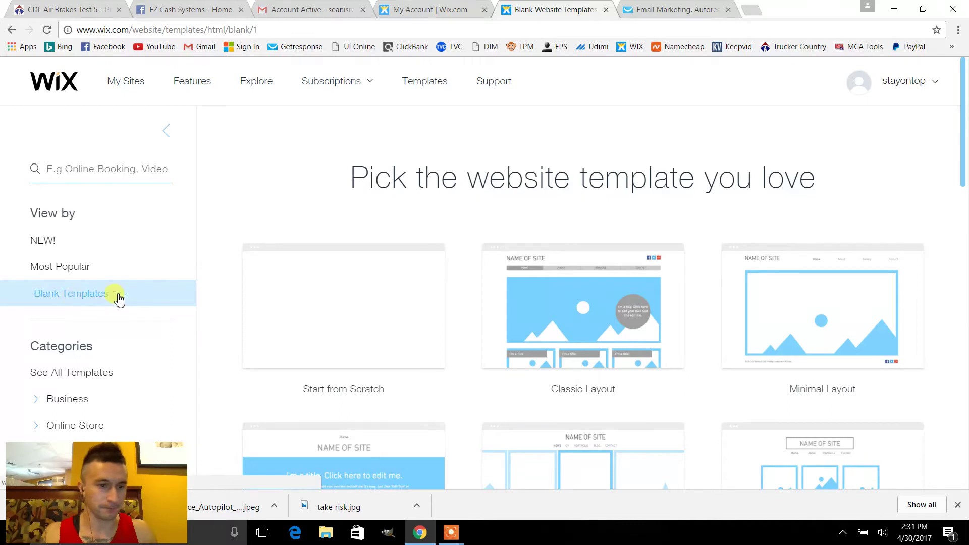
mouse_move(374, 348)
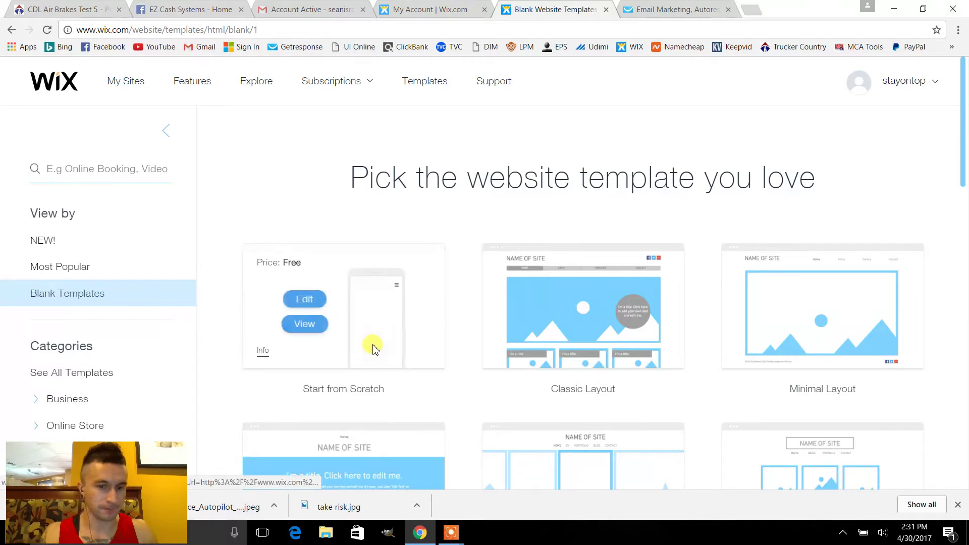
click(312, 299)
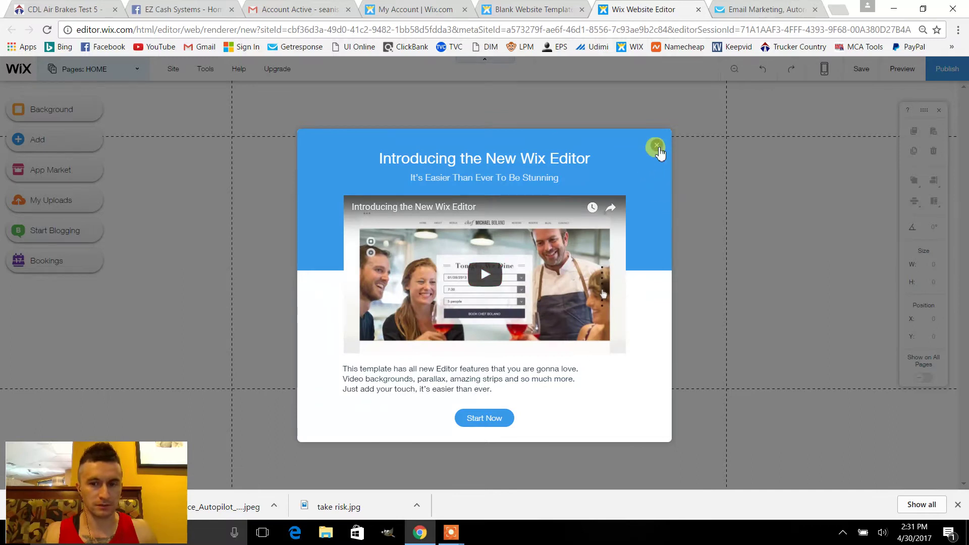
Set the page background to the laptop-on-an-office-desk image
click(657, 146)
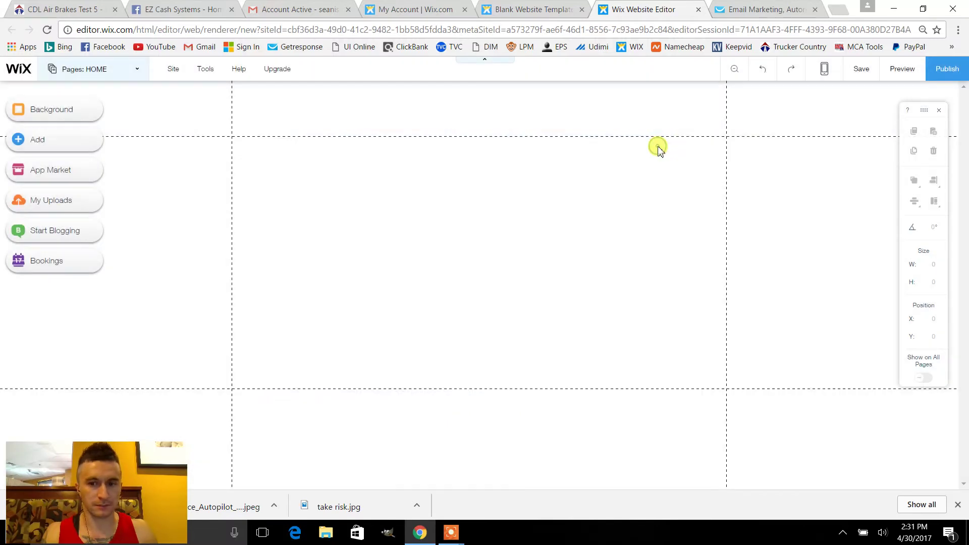
click(59, 112)
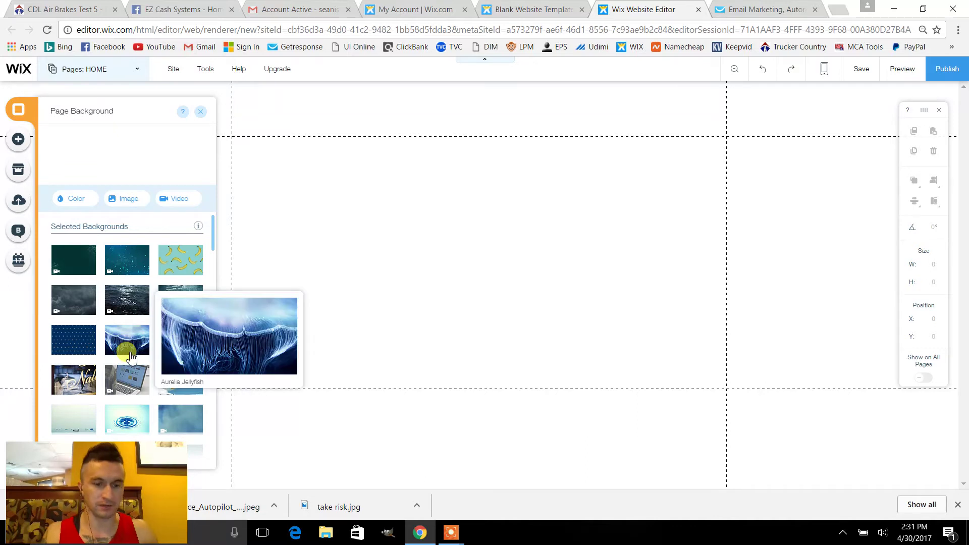
click(130, 383)
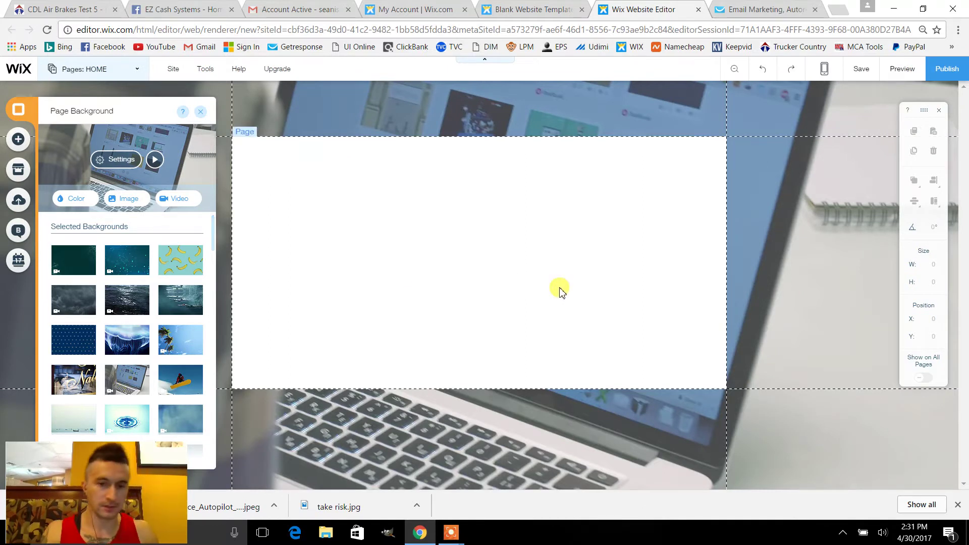
click(200, 112)
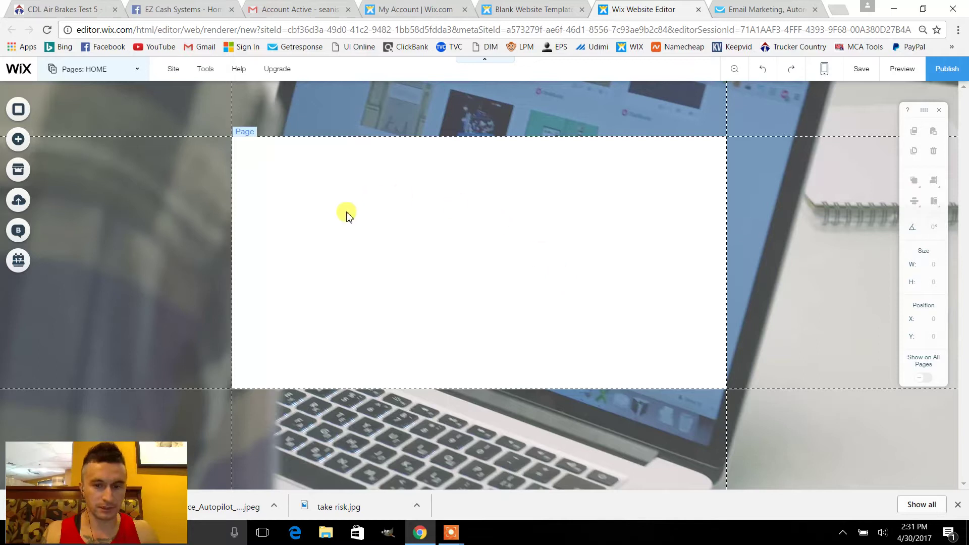
Change the page design to a black fill with 75% background opacity
right_click(460, 252)
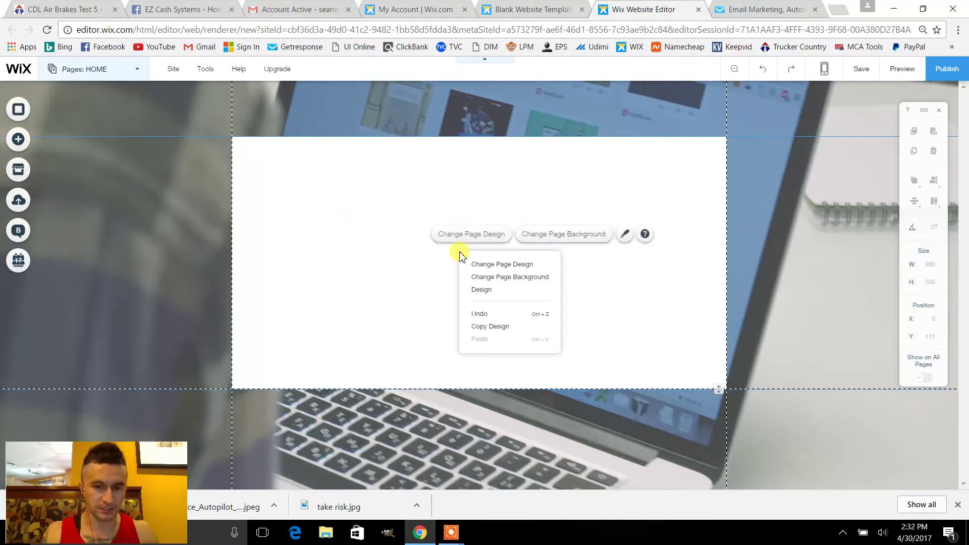
click(623, 236)
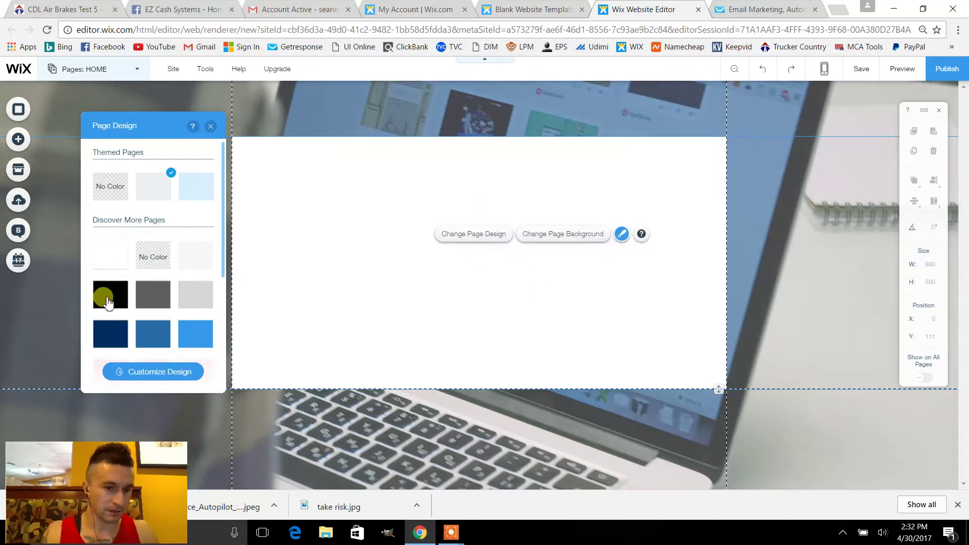
click(107, 302)
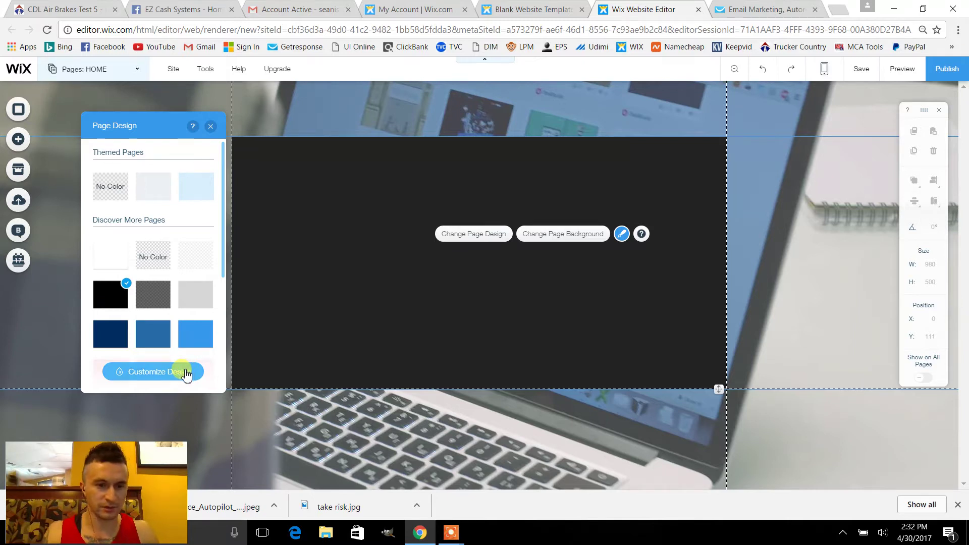
click(187, 374)
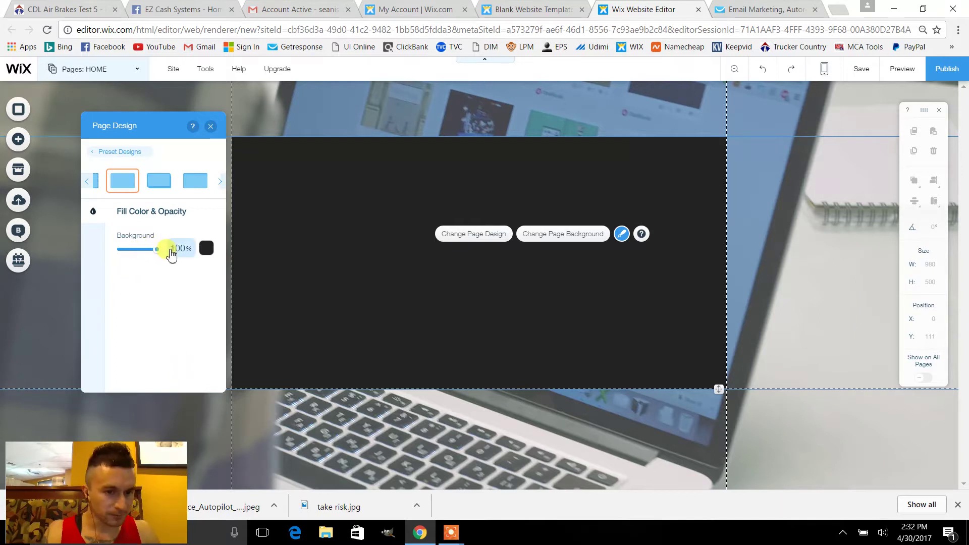
click(181, 249)
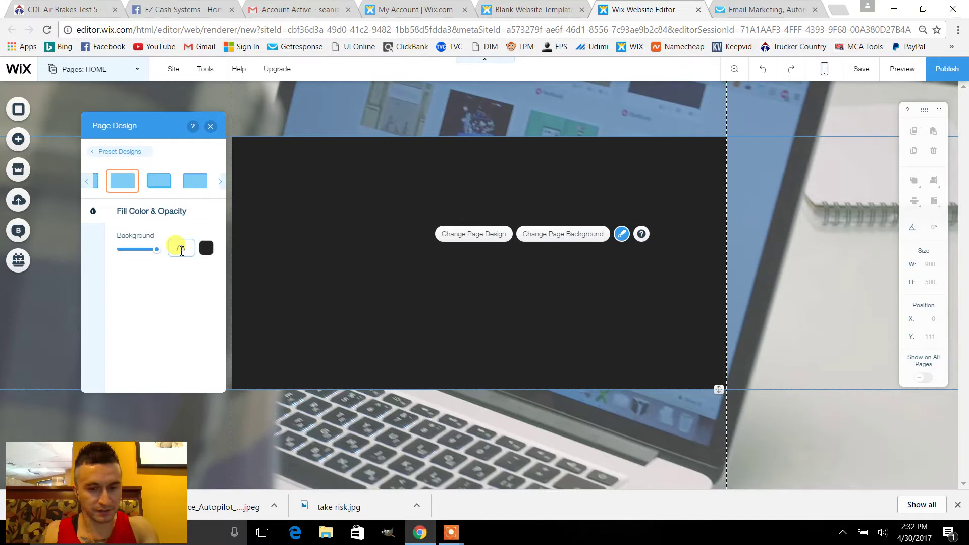
text(75)
key(Return)
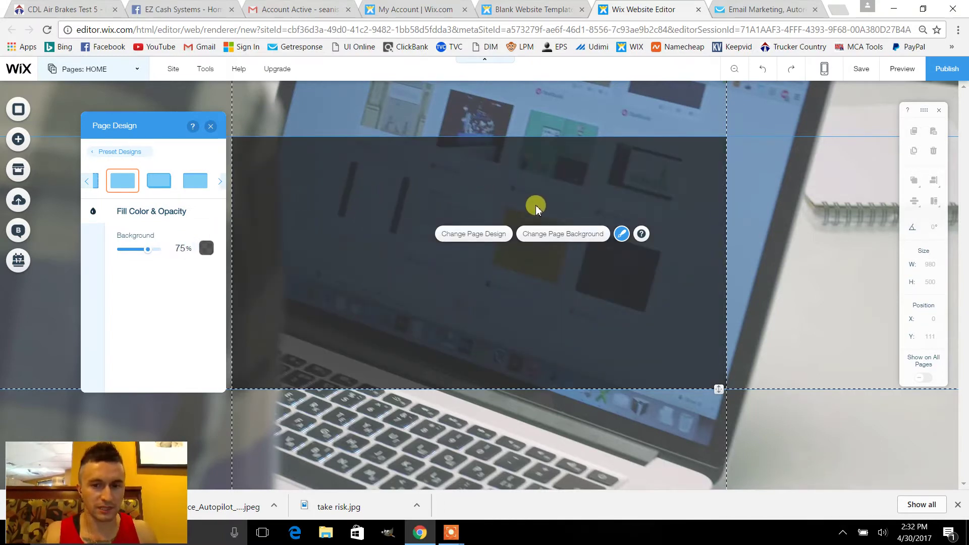
click(210, 126)
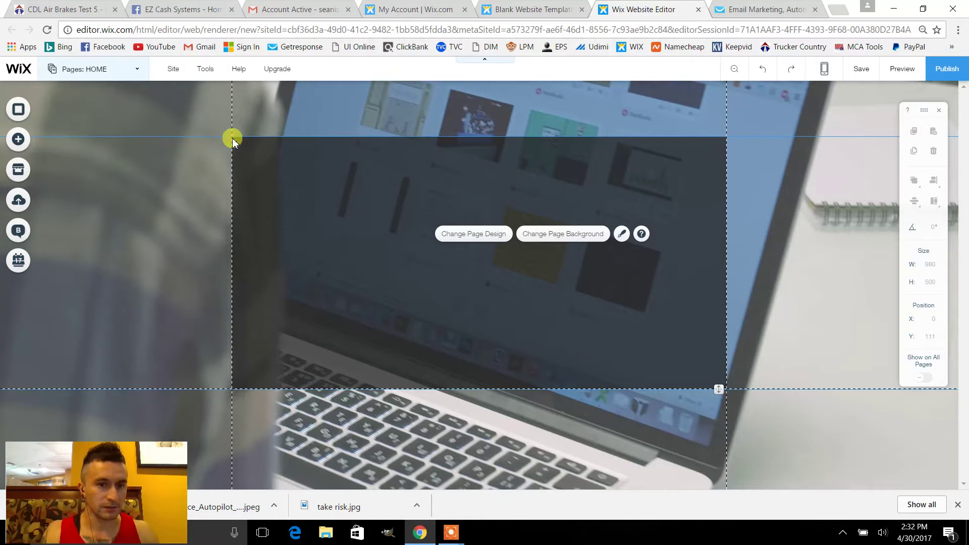
Add a Large Heading at the page's top-left and stretch it to the full 980 px width
click(19, 144)
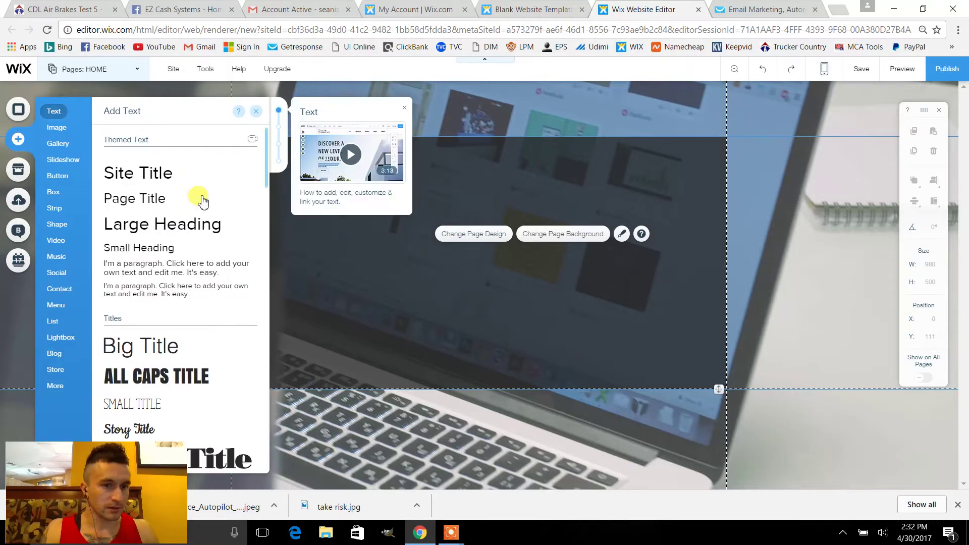
click(200, 231)
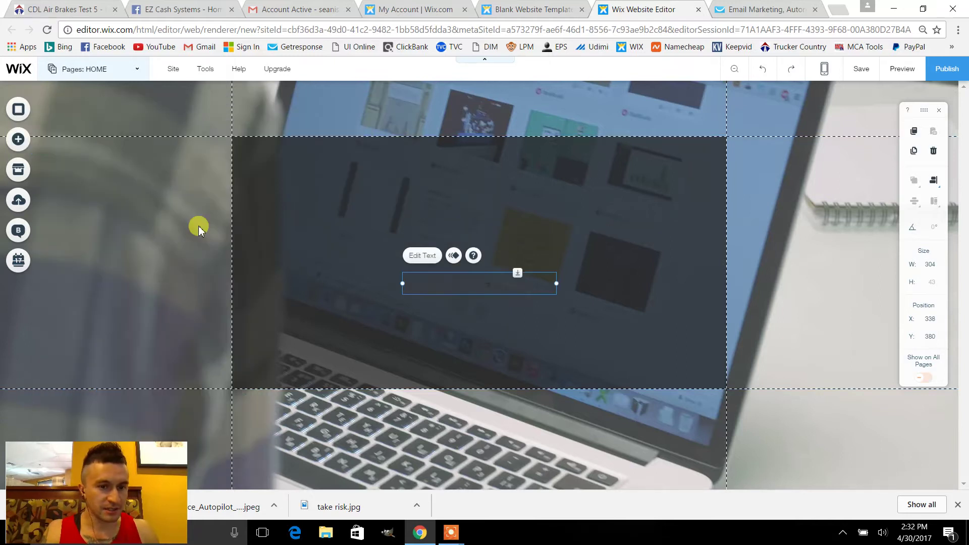
drag(461, 279, 314, 151)
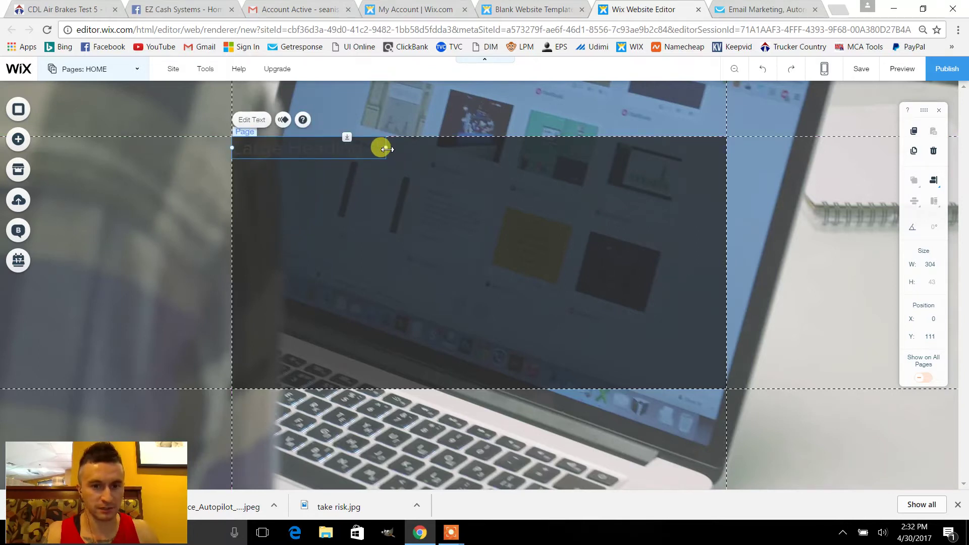
drag(384, 149, 727, 173)
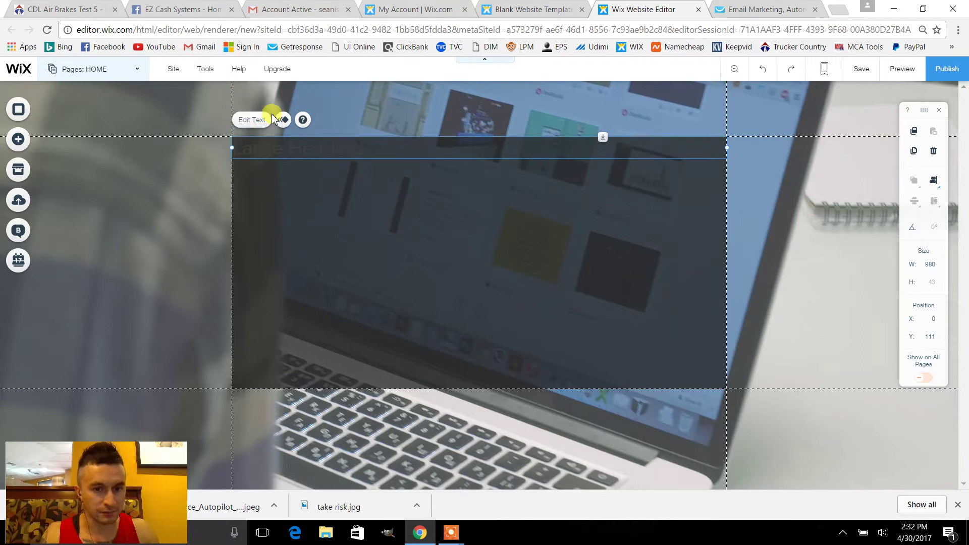
Enlarge the heading's font size and make its text white
click(251, 121)
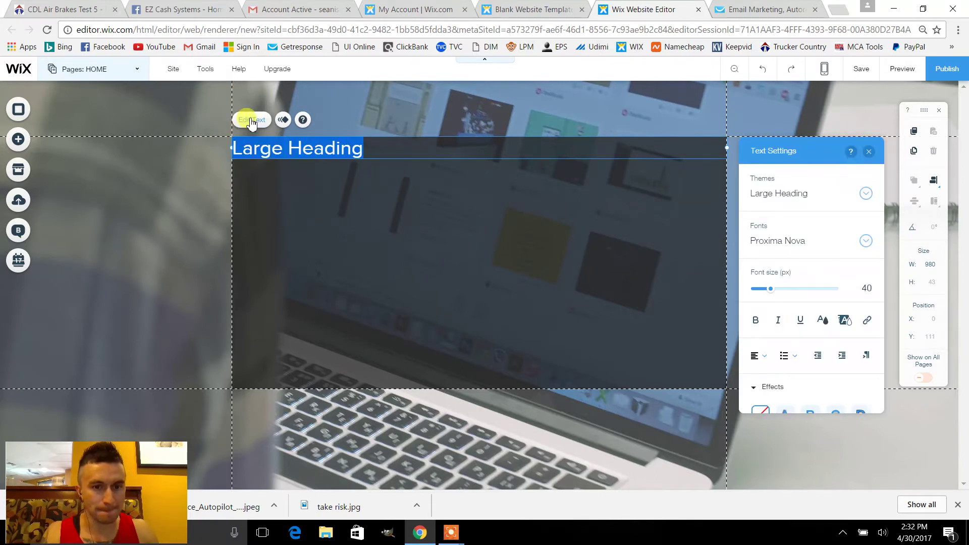
click(865, 287)
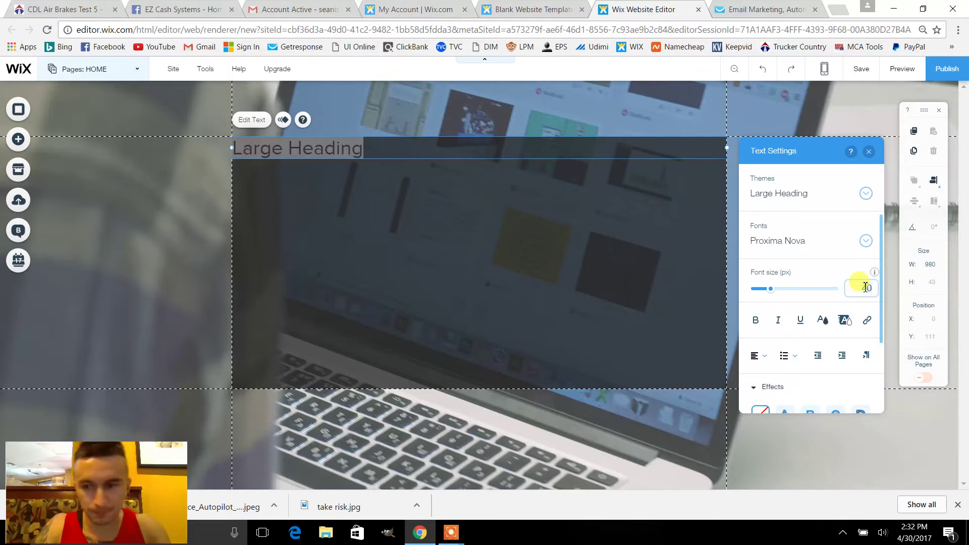
key(Return)
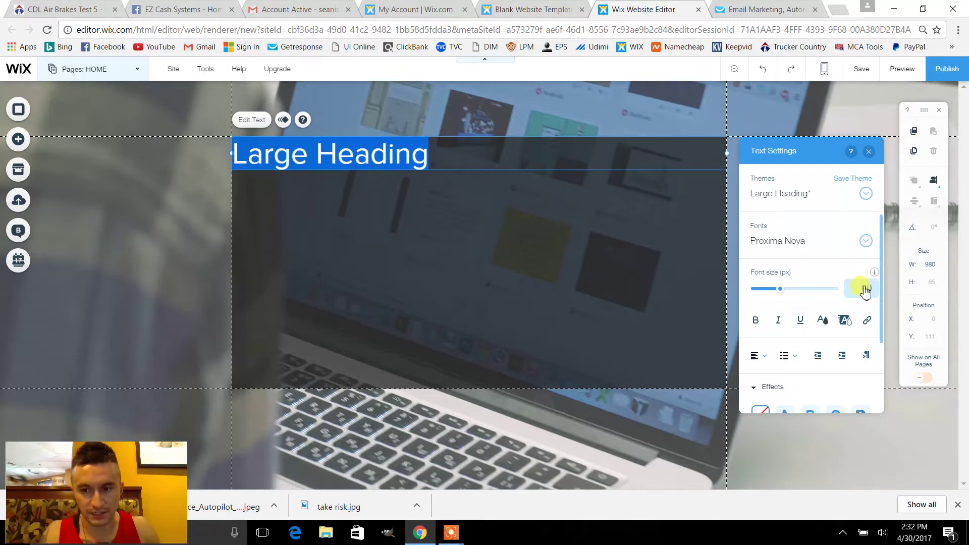
click(822, 320)
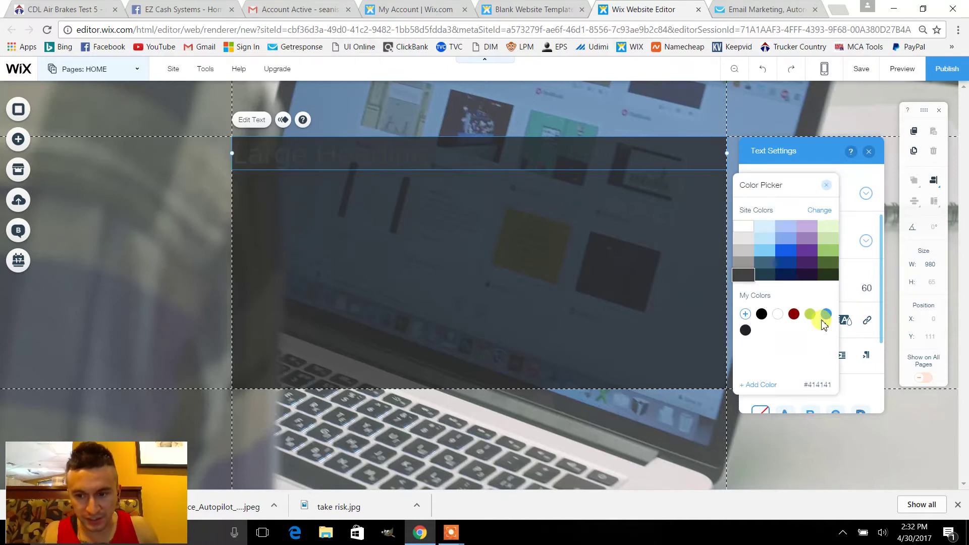
click(742, 227)
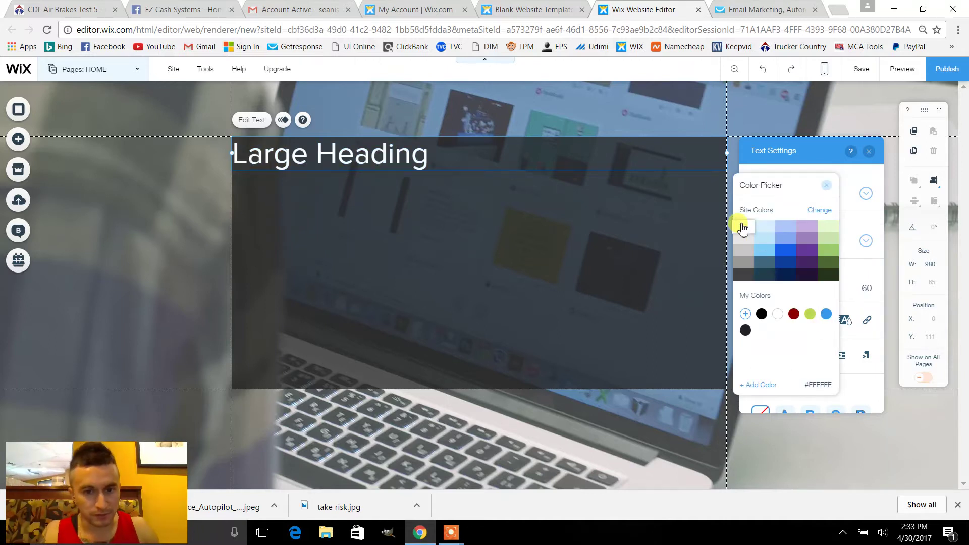
click(825, 185)
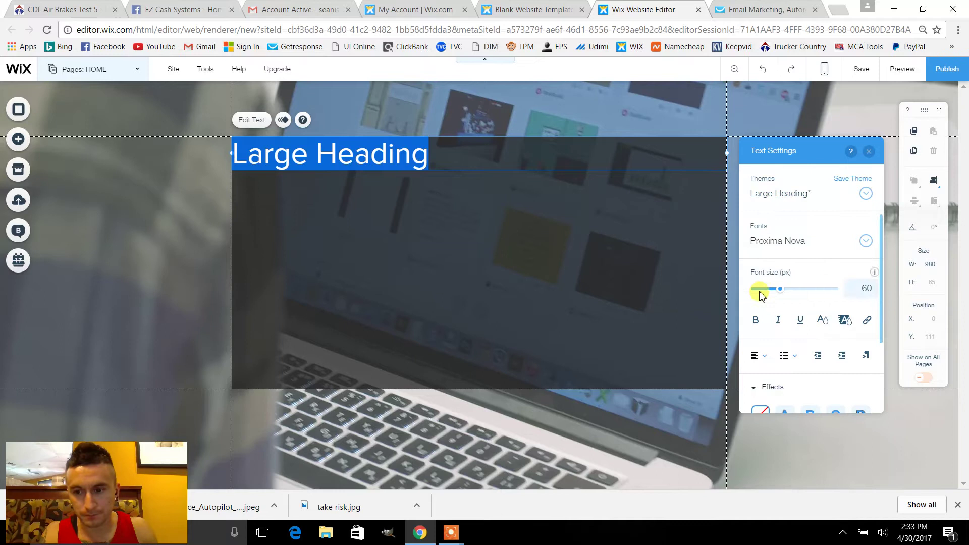
Make the heading bold, apply the G shadow effect and centre-align it
click(757, 326)
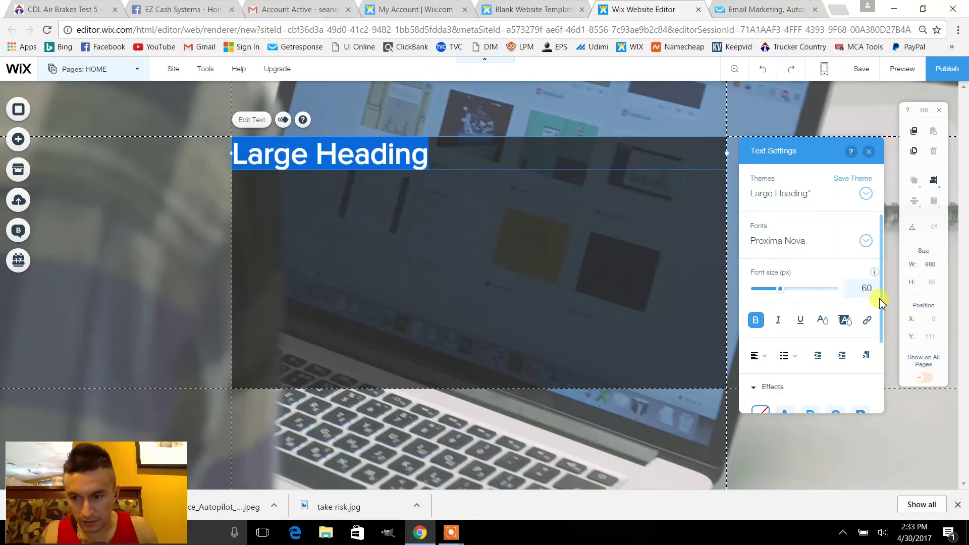
drag(881, 302, 887, 352)
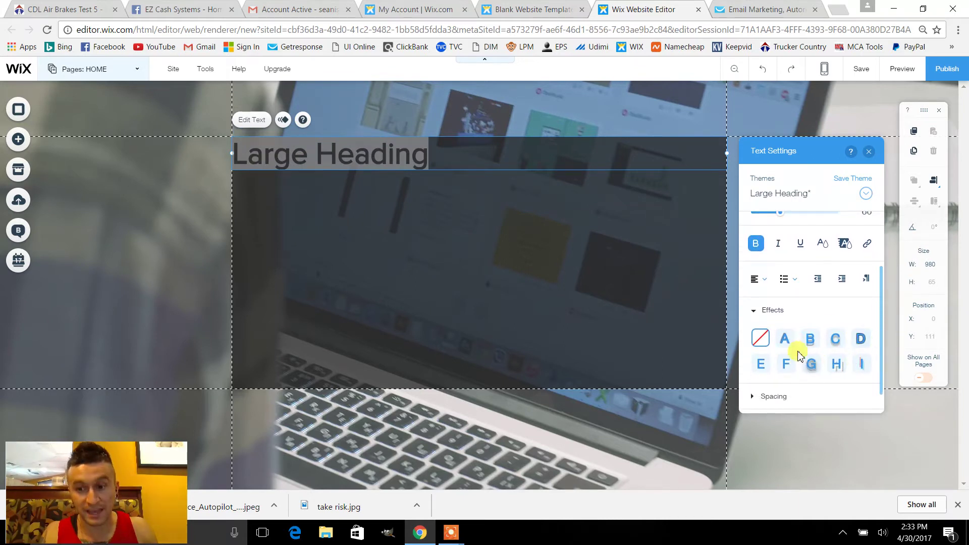
click(812, 366)
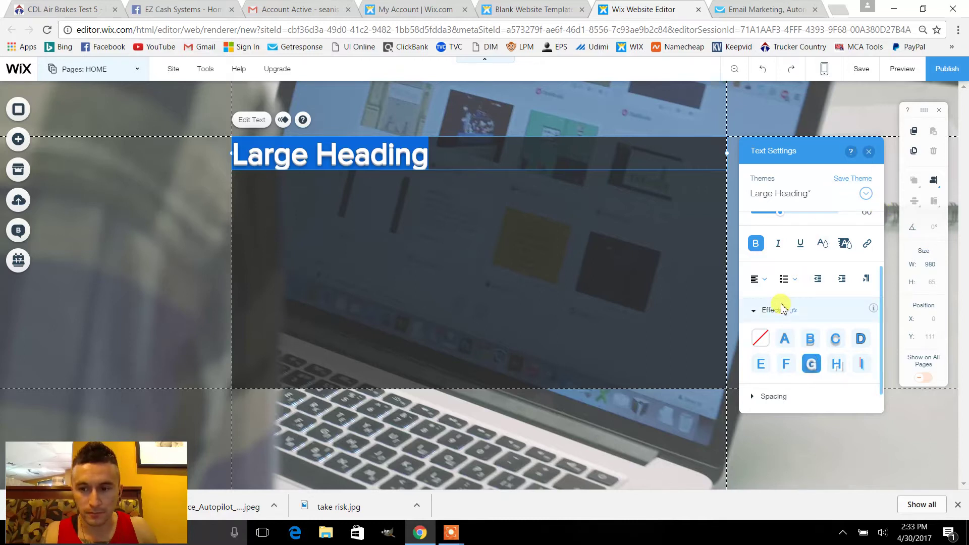
click(756, 279)
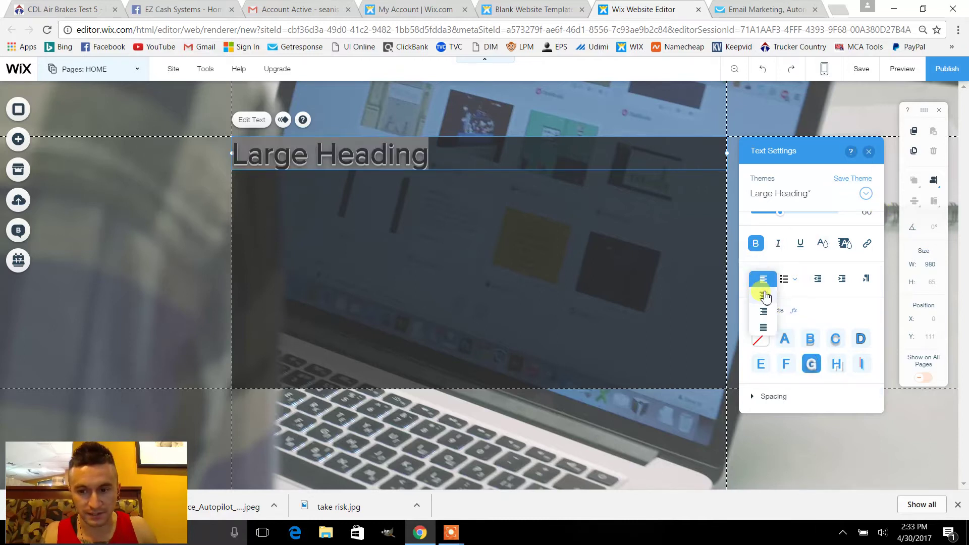
click(764, 296)
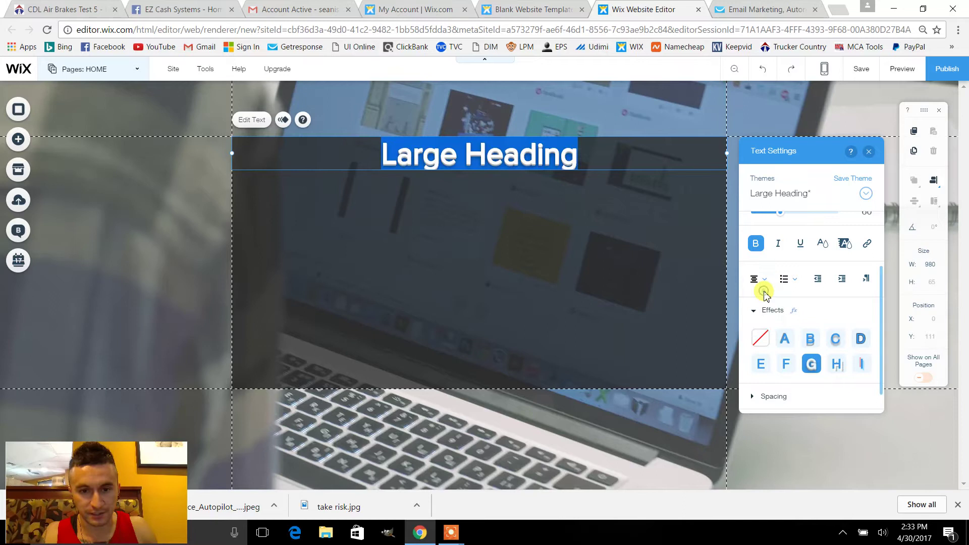
click(869, 153)
click(502, 153)
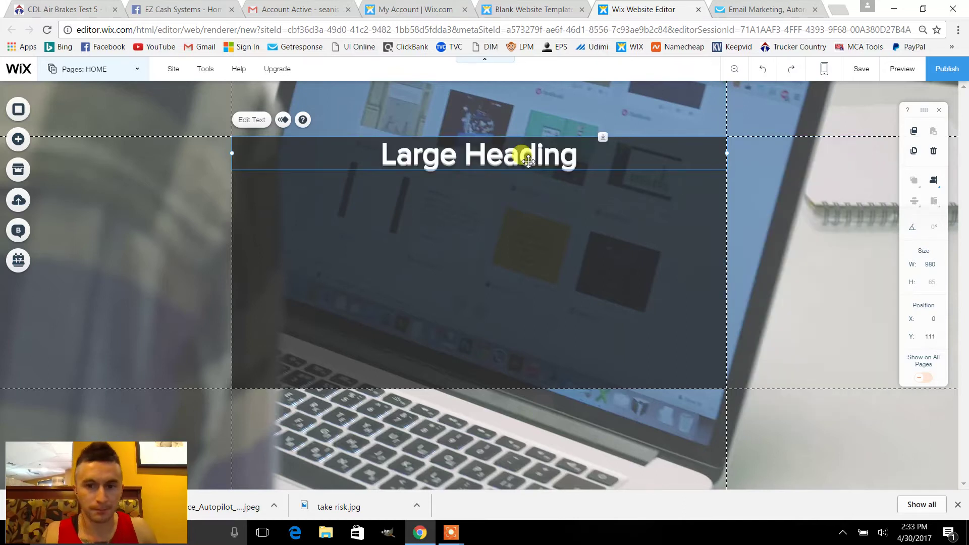
click(246, 119)
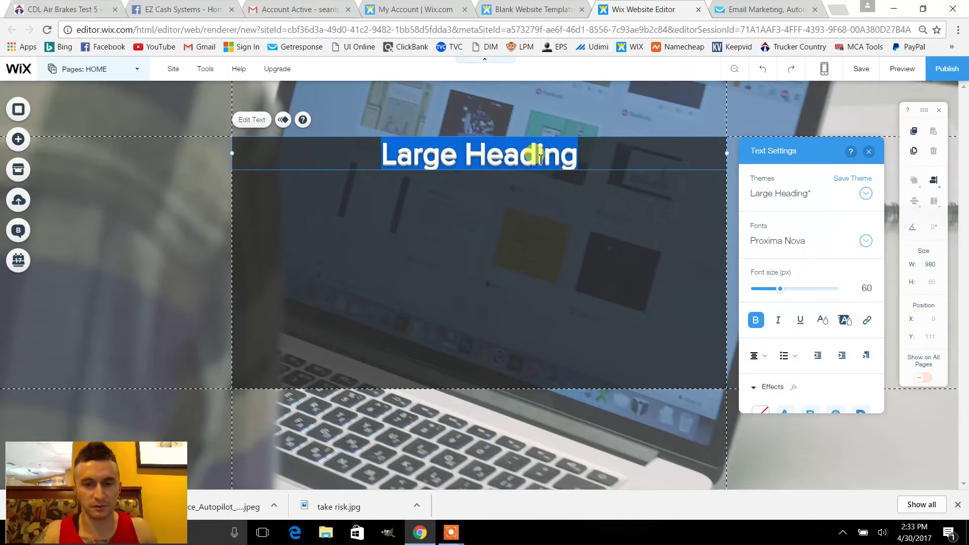
Replace the heading with 'Learn How To Make At Least $500 A Week From Home!', breaking the line before $500
key(BackSpace)
text(Learn)
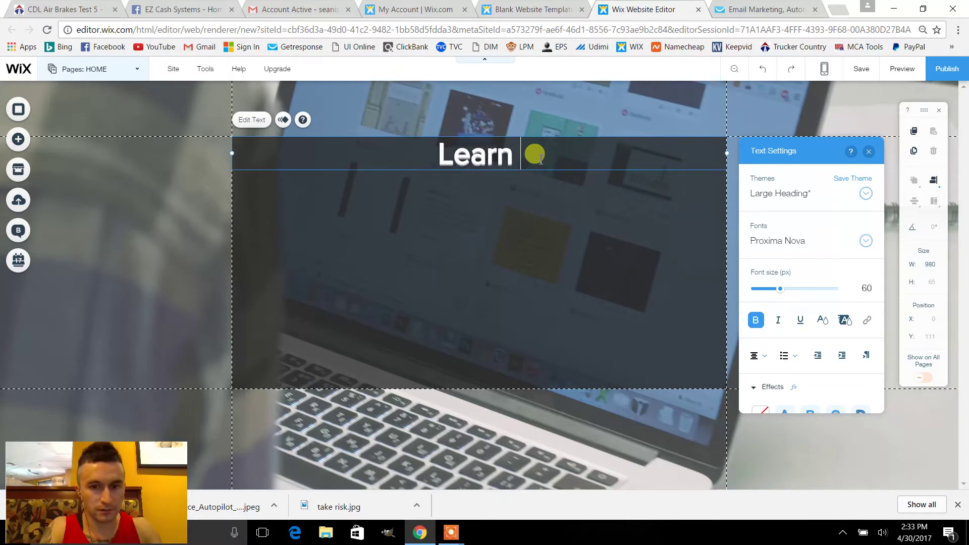
text( How T)
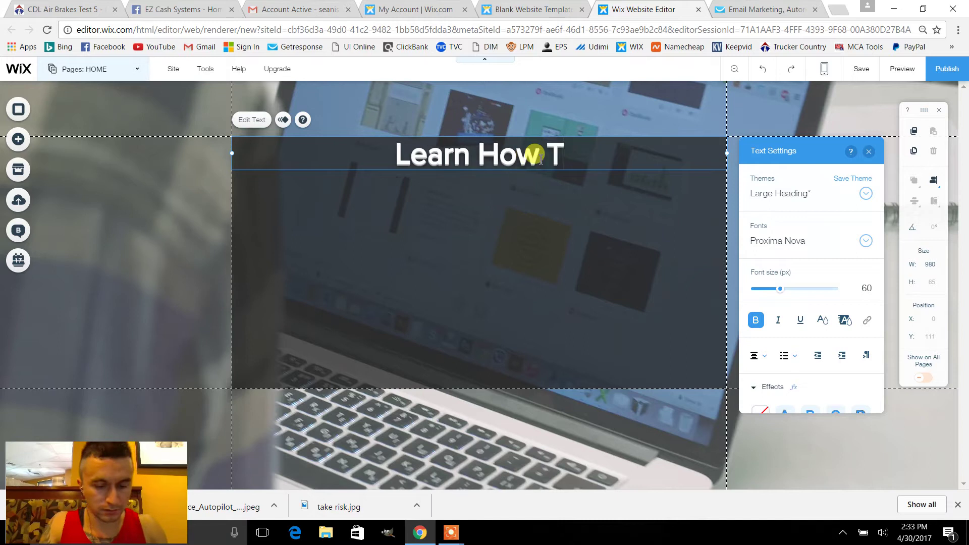
text(o Make)
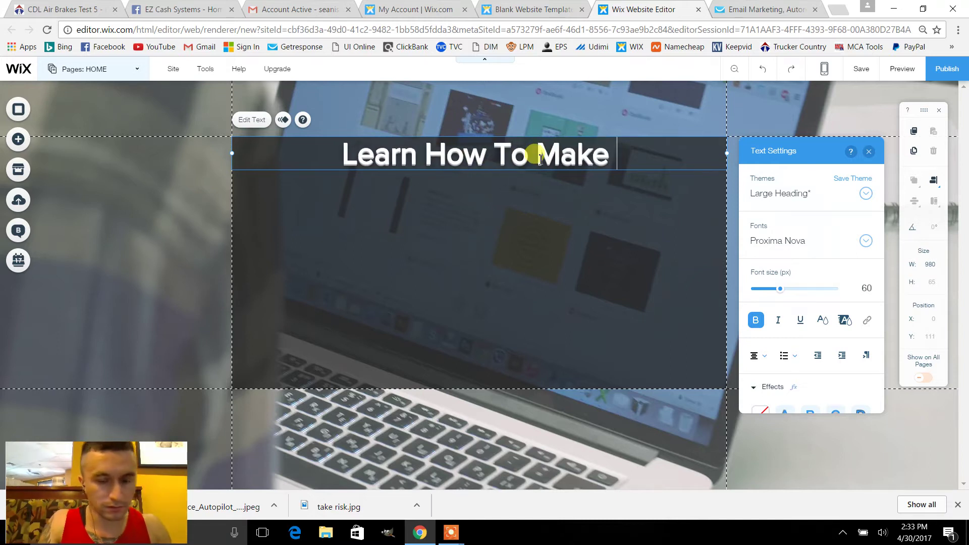
text( At L)
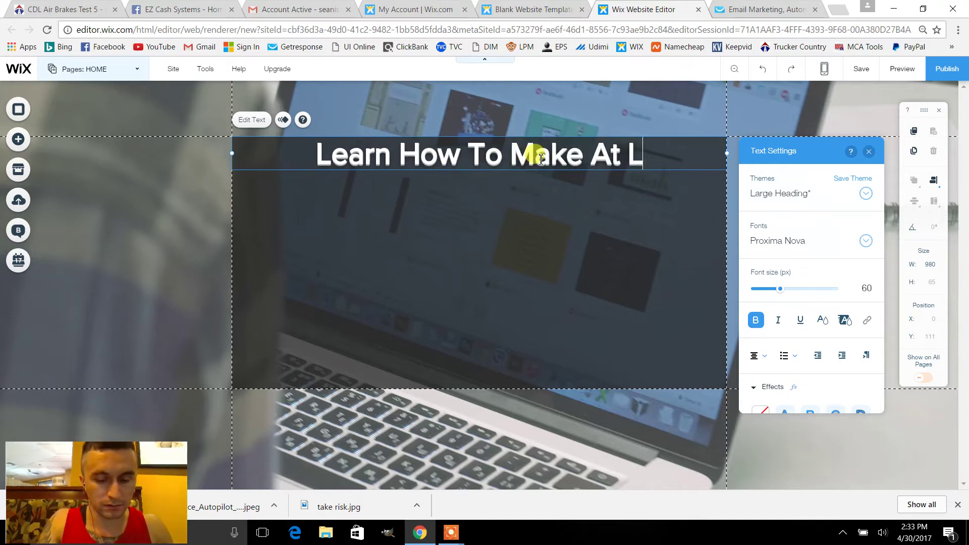
text(east)
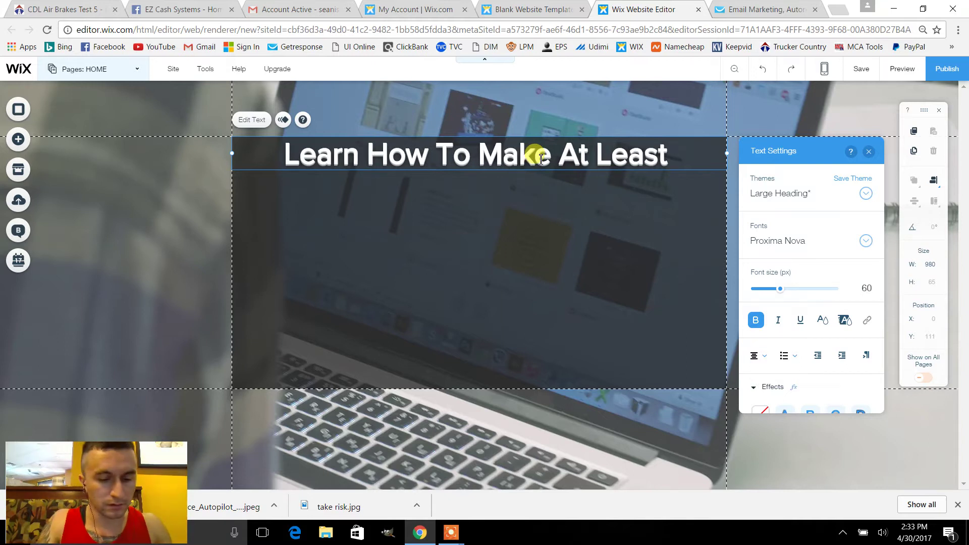
text( $500)
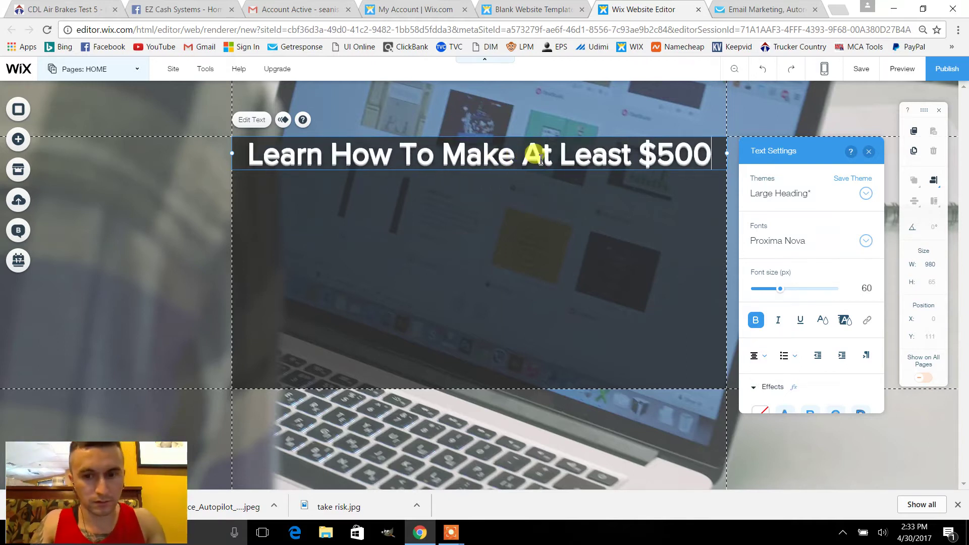
text( a)
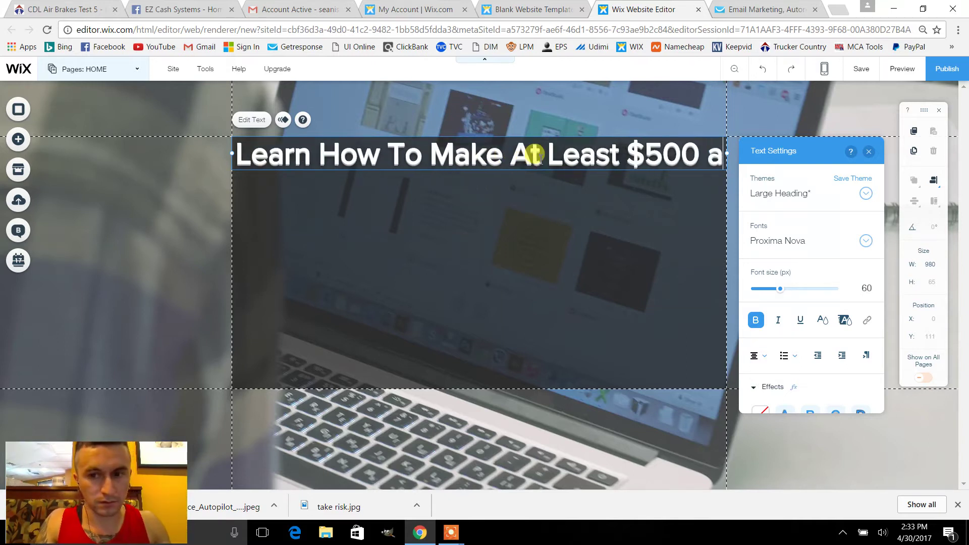
key(BackSpace)
text(A )
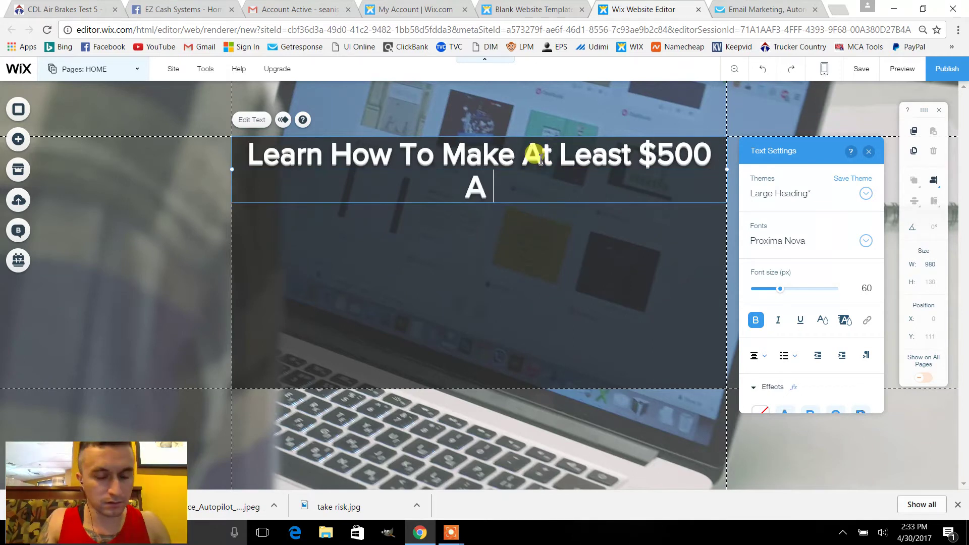
text(Week From)
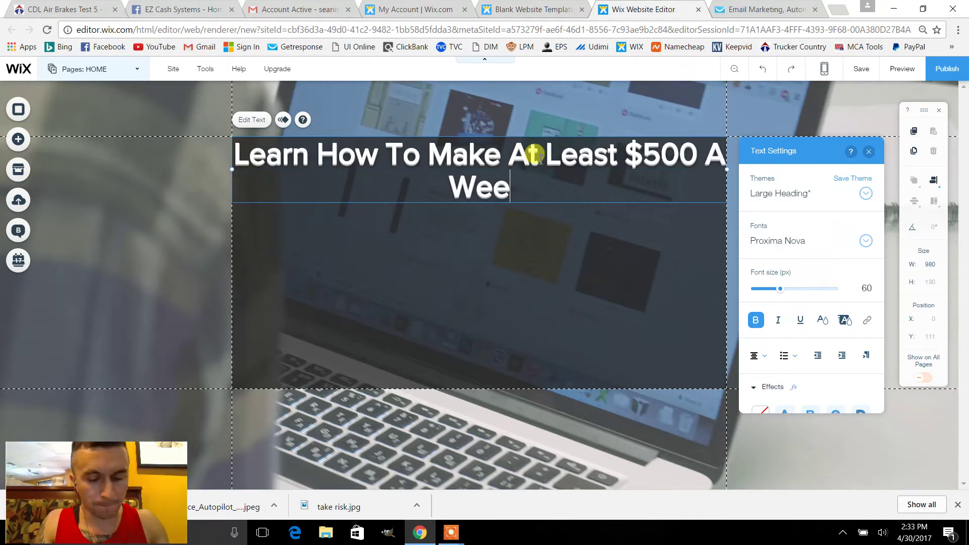
text(om)
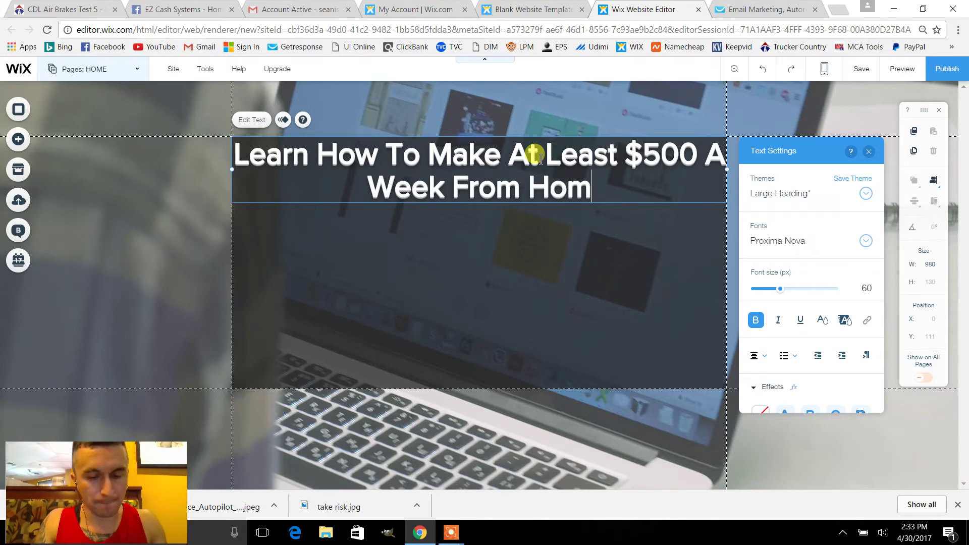
text(e!)
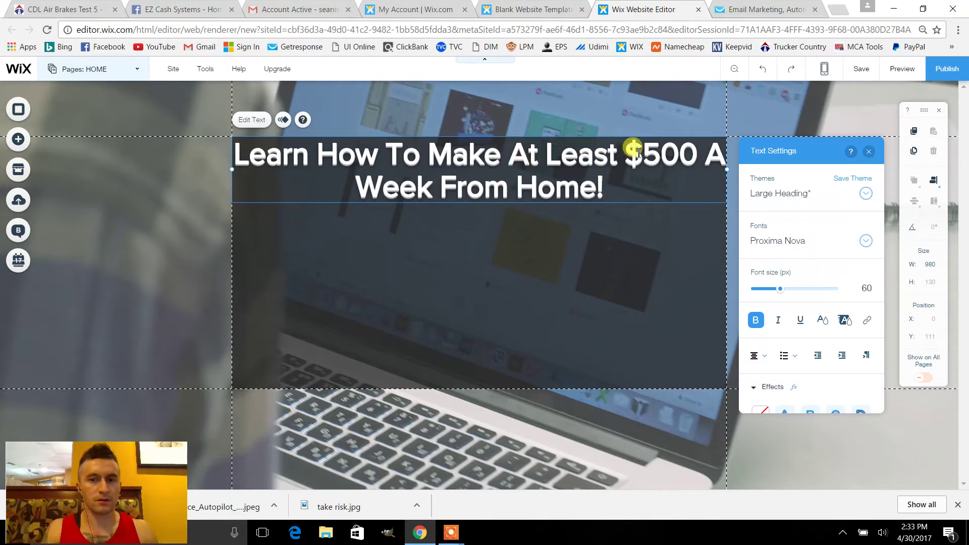
key(Return)
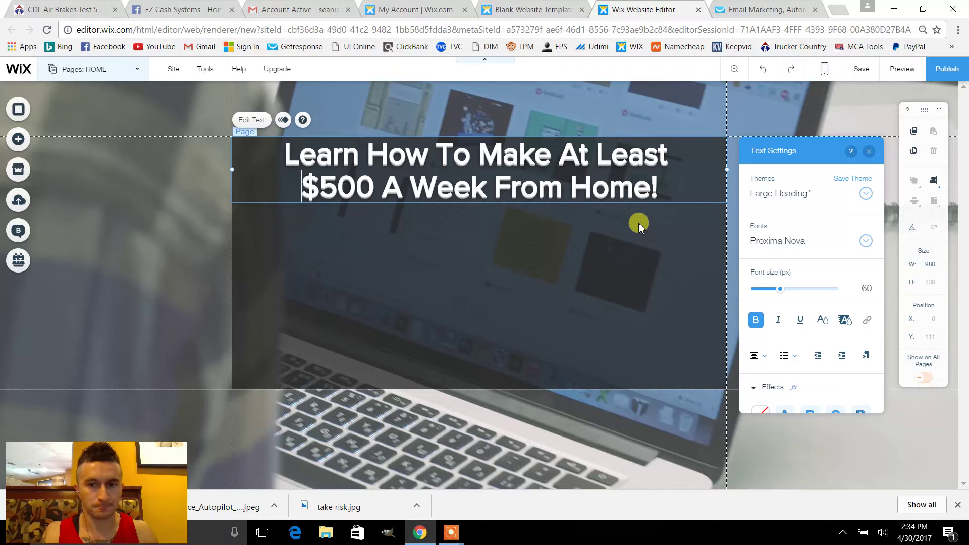
click(639, 227)
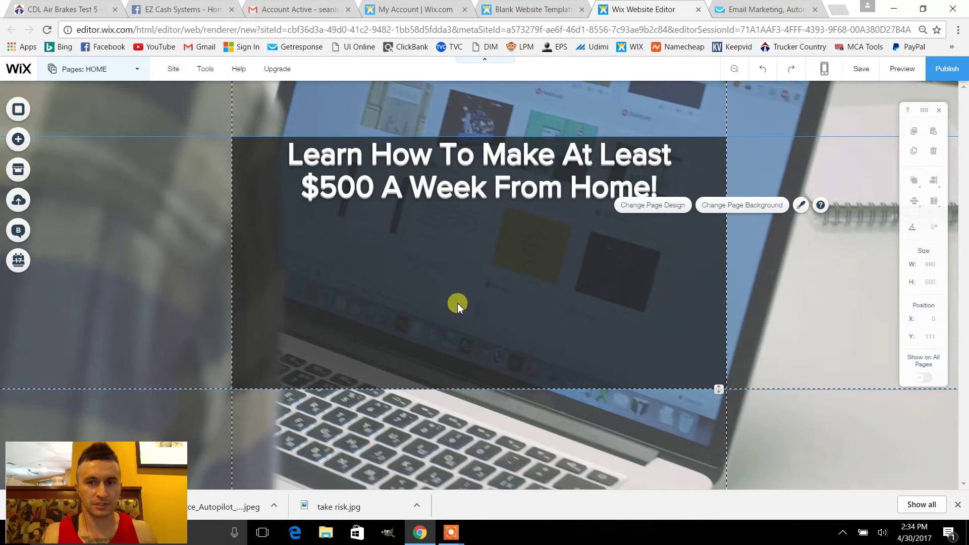
Switch to the GetResponse tab and bring up its Forms menu
click(749, 4)
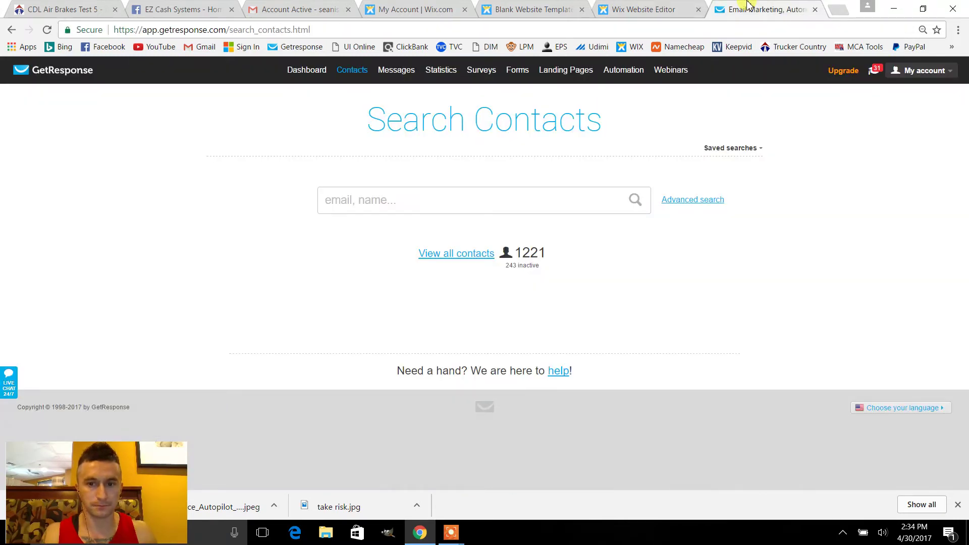
mouse_move(583, 74)
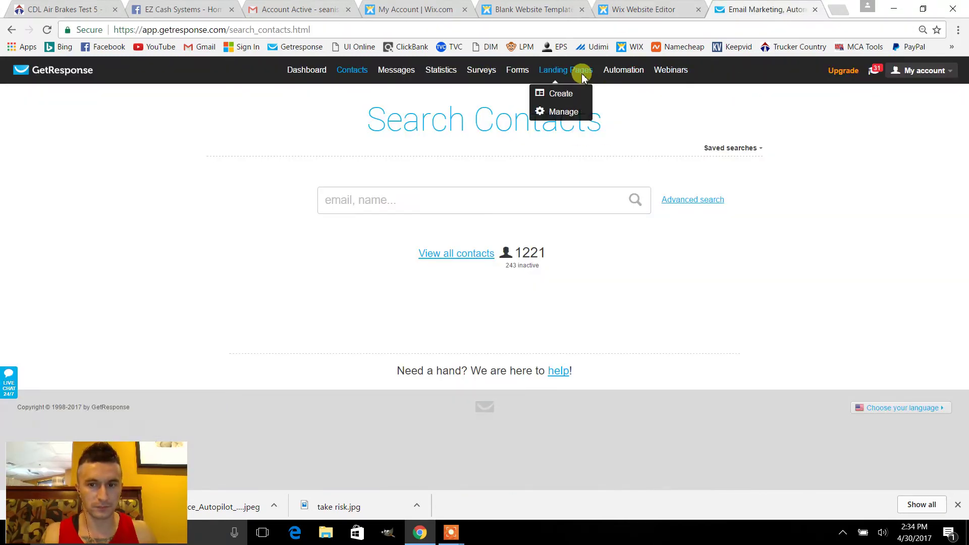
mouse_move(529, 74)
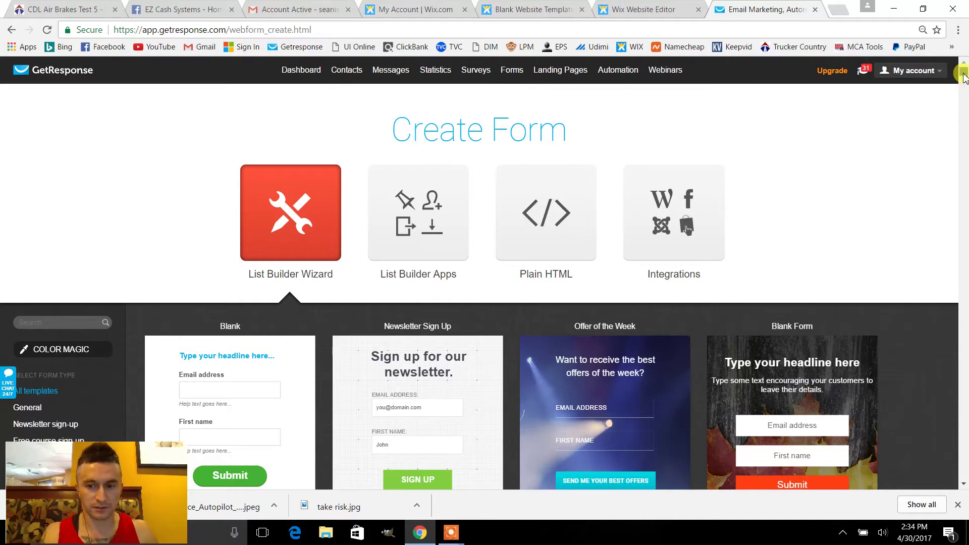
Browse the web form templates and start a new form from the Black Friday template
scroll(964, 81, down, 8)
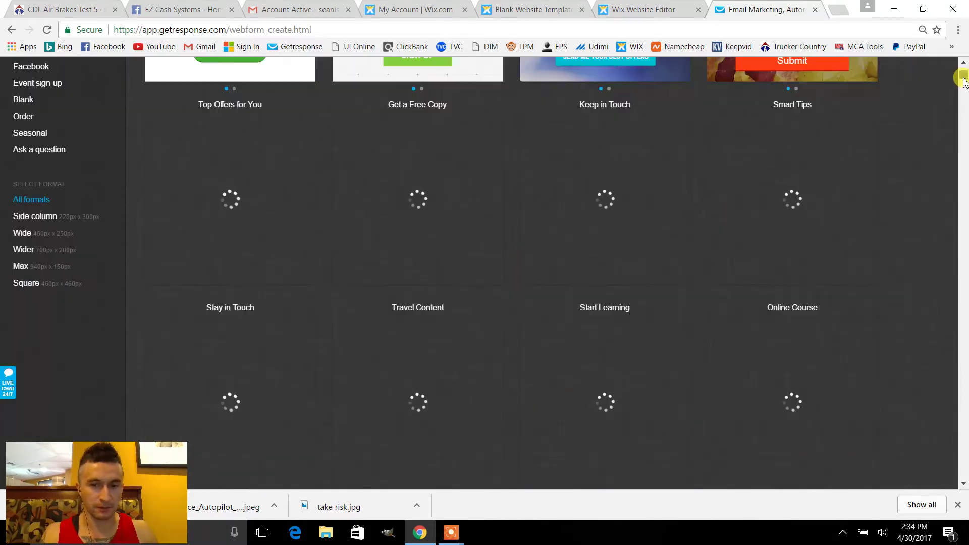
scroll(963, 80, down, 8)
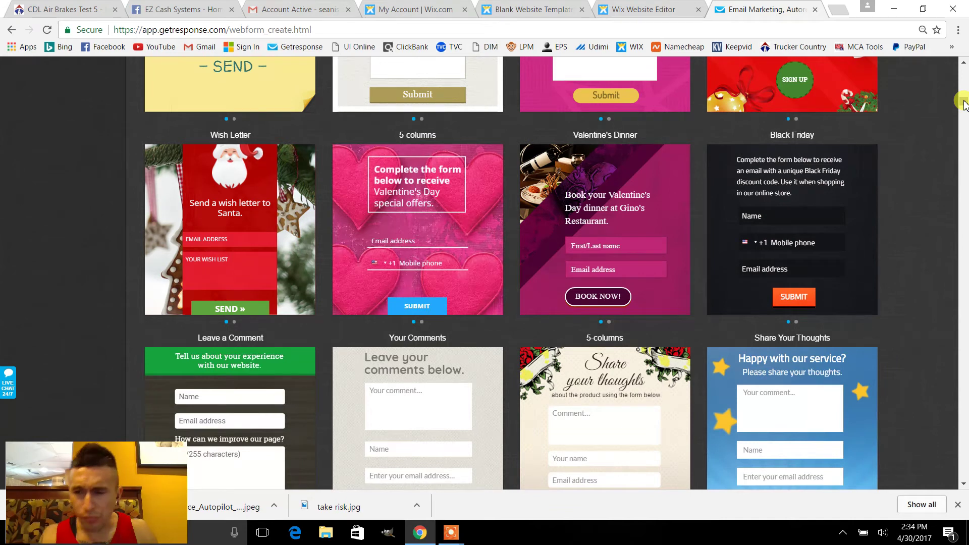
mouse_move(836, 182)
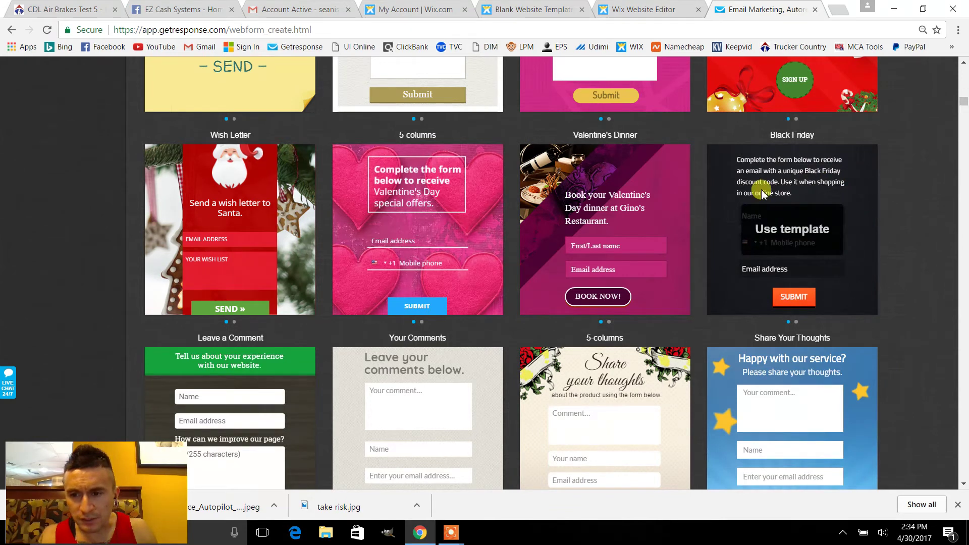
drag(963, 103, 963, 100)
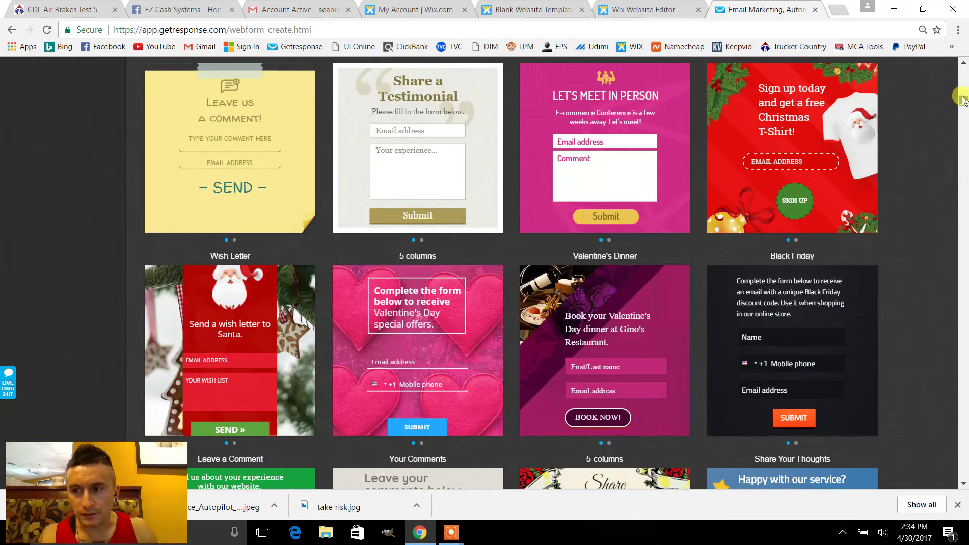
click(965, 73)
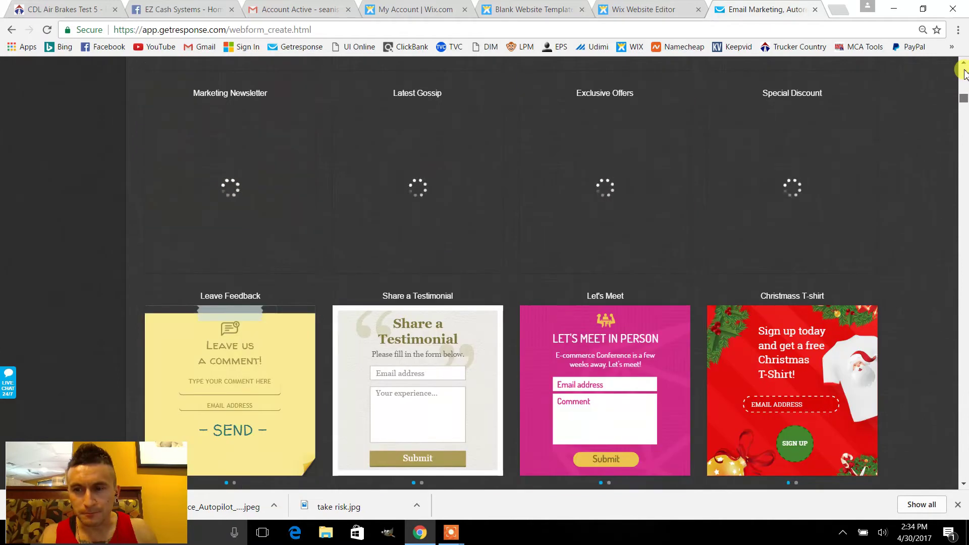
click(965, 73)
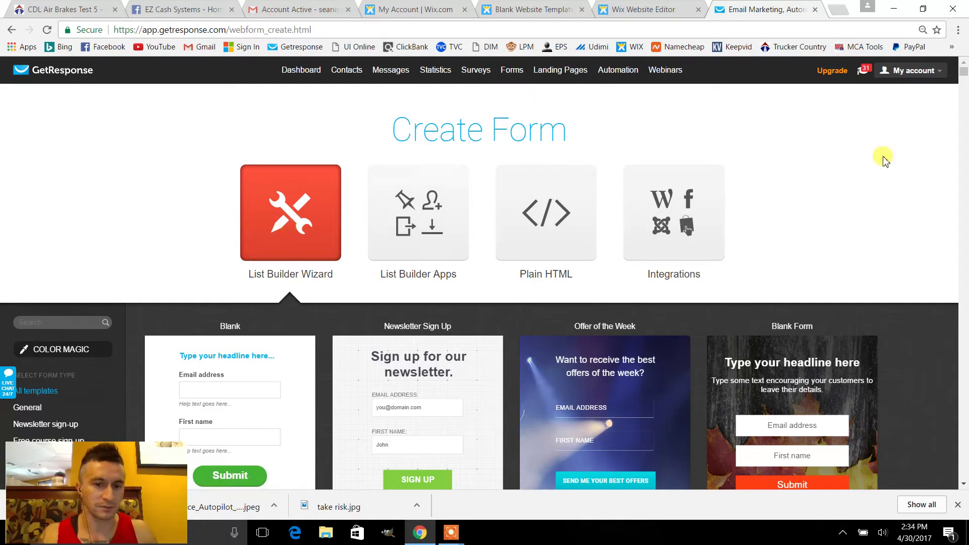
drag(963, 76, 963, 82)
scroll(926, 158, down, 4)
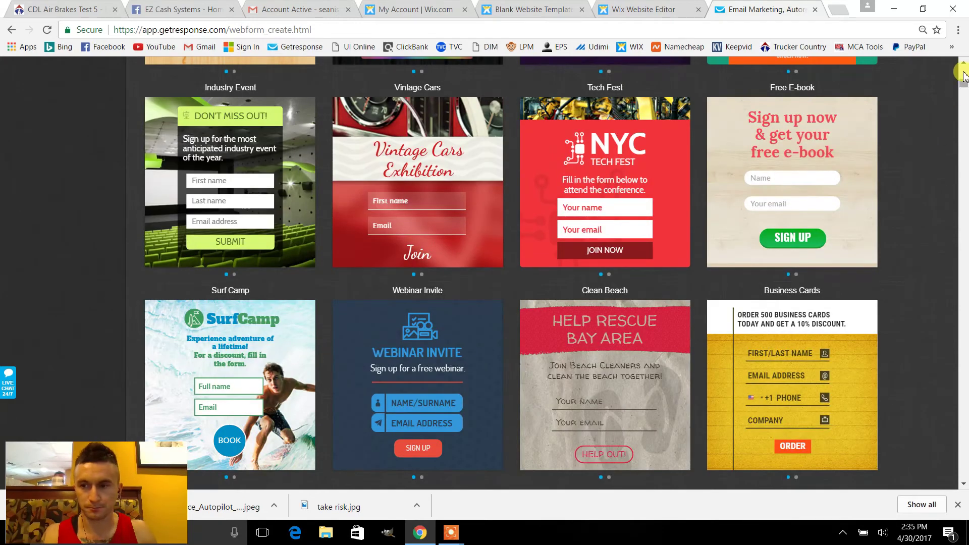
drag(964, 75, 959, 116)
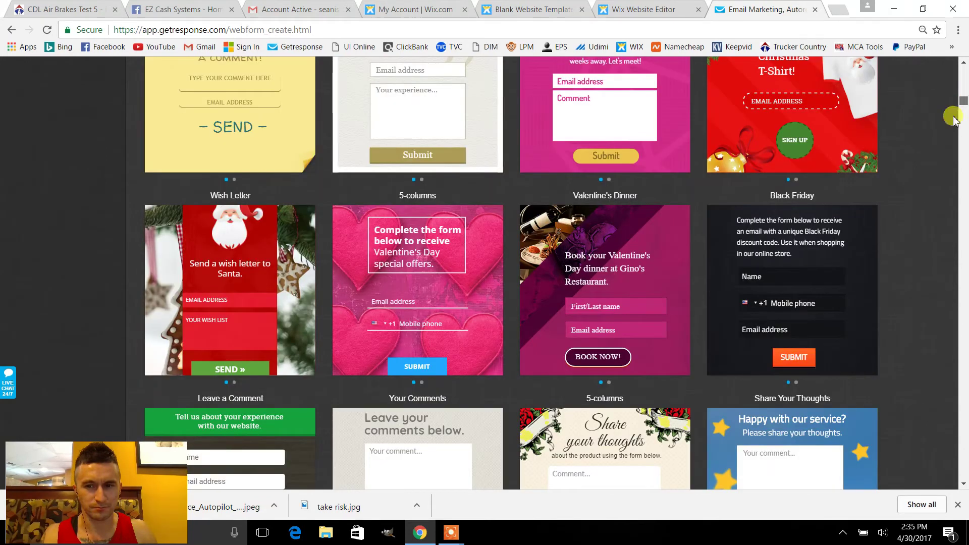
click(808, 255)
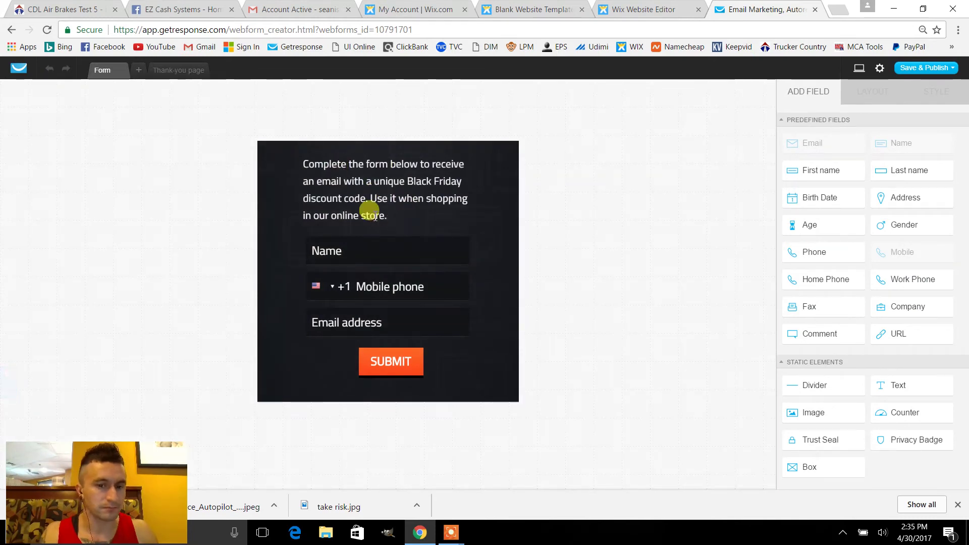
Replace the form's intro paragraph with 'Show Me How!' and enlarge its text size
click(411, 218)
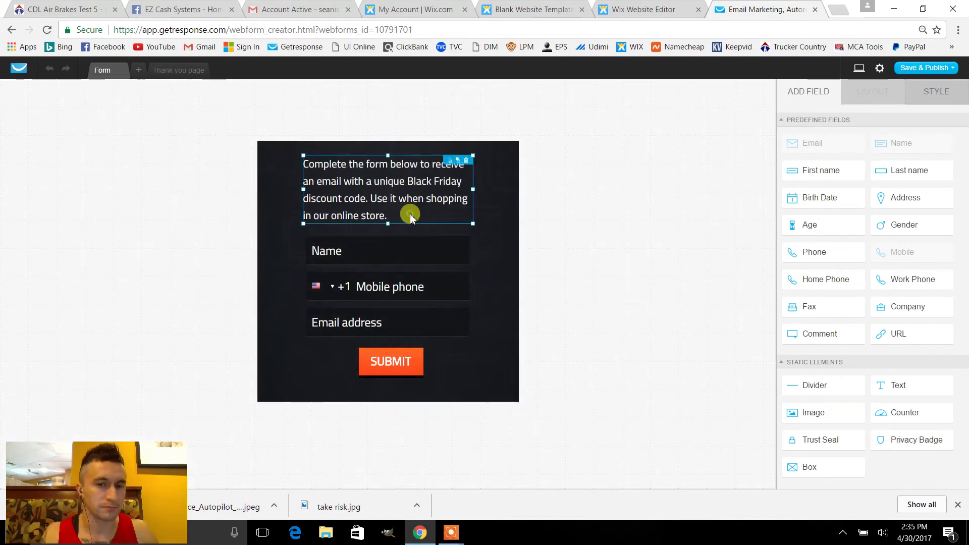
click(368, 191)
double_click(368, 193)
triple_click(368, 193)
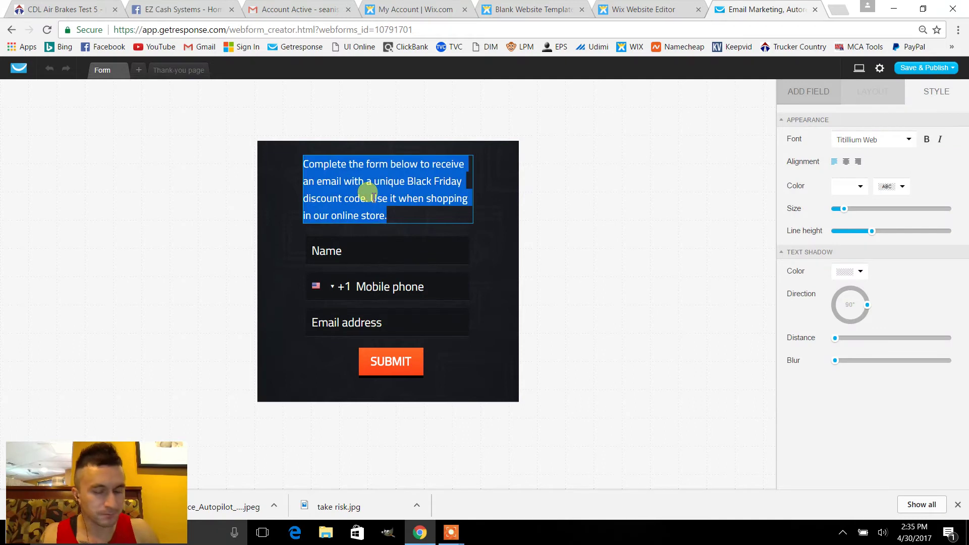
text(Sh)
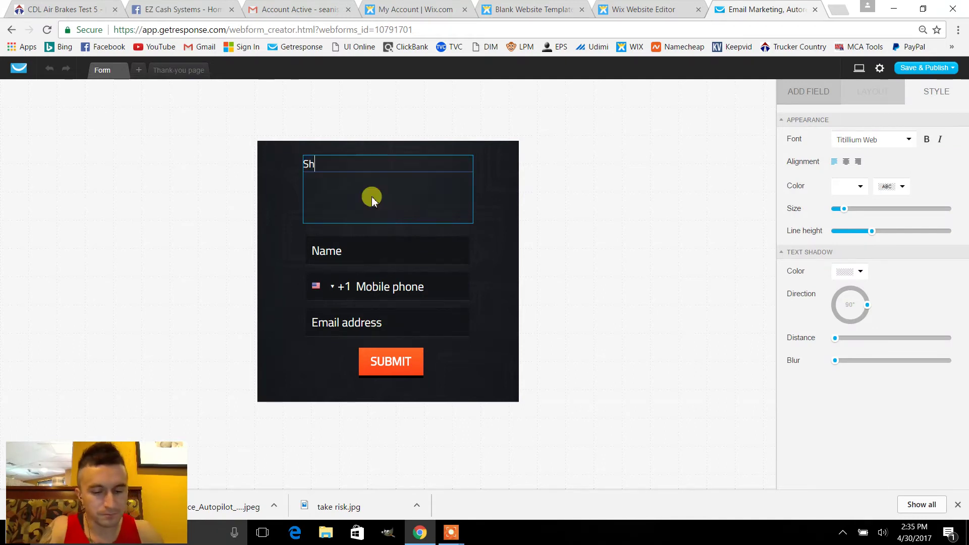
text(ow )
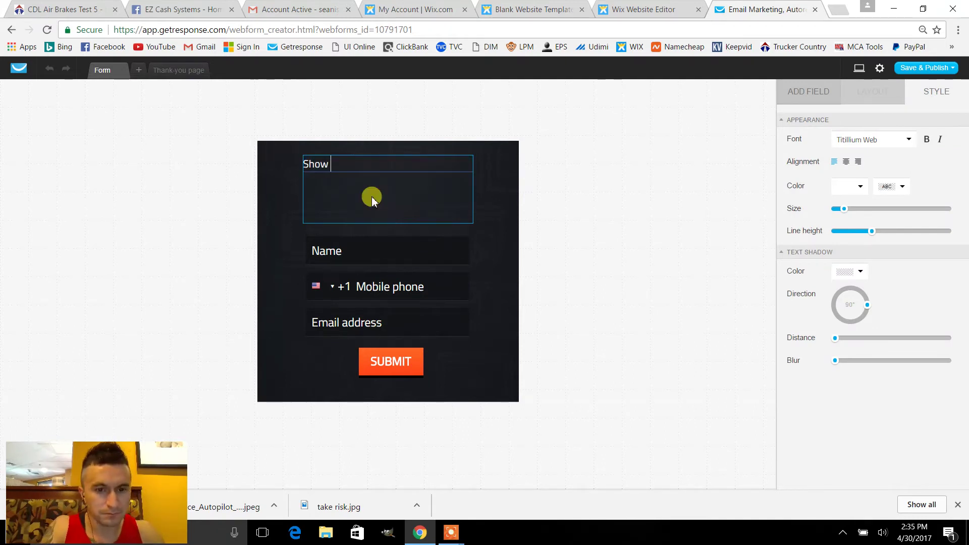
text(Me Hopw)
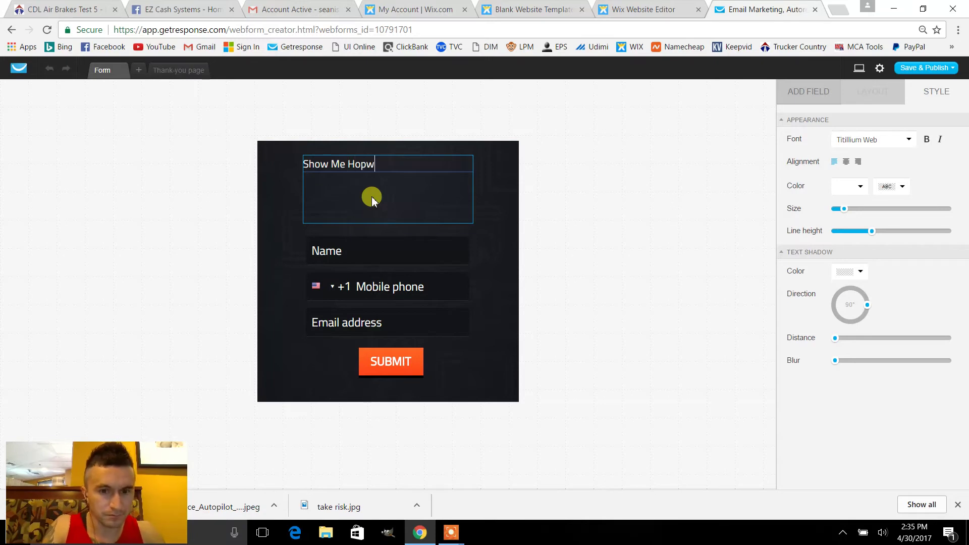
key(BackSpace)
key(BackSpace)
text(w)
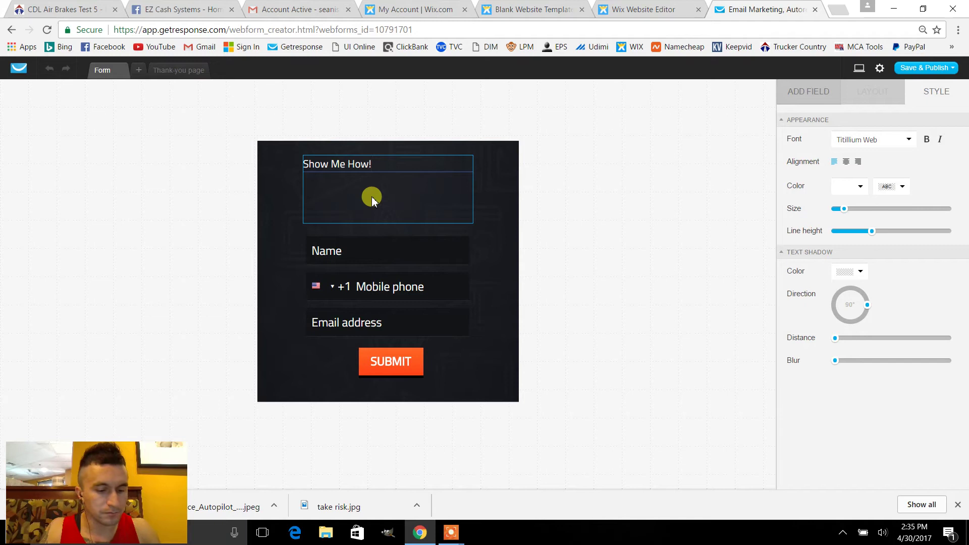
key(ctrl+a)
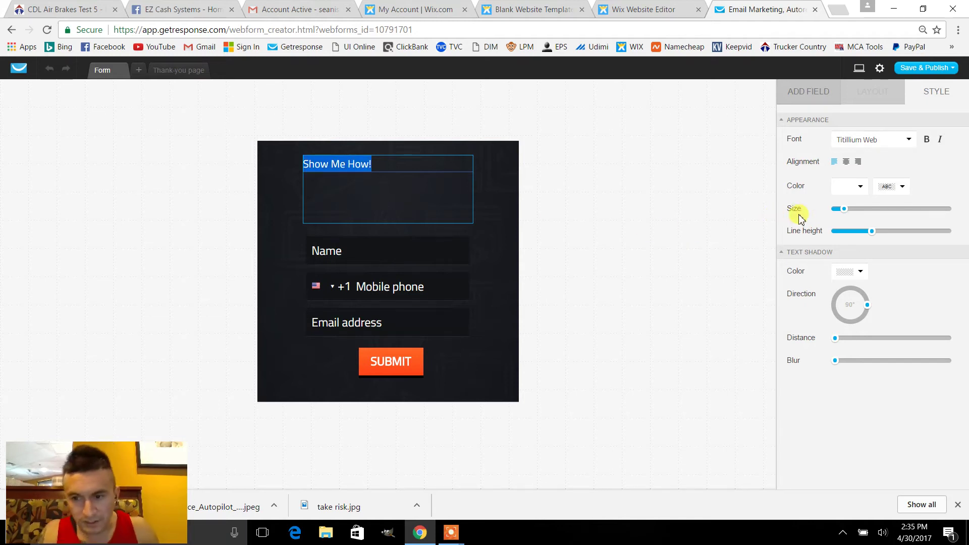
click(866, 210)
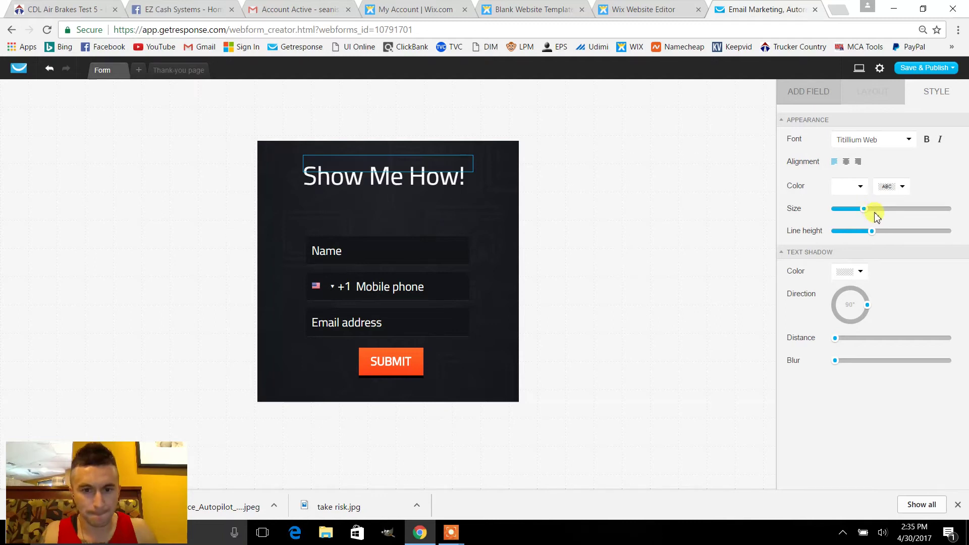
click(637, 263)
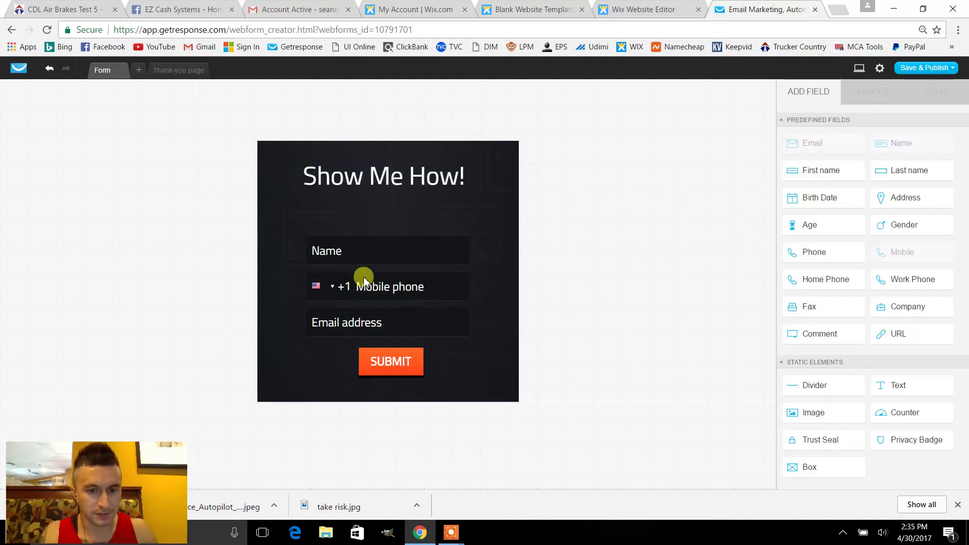
Delete the Mobile phone field and move Name, Email address and SUBMIT up under the heading
click(437, 285)
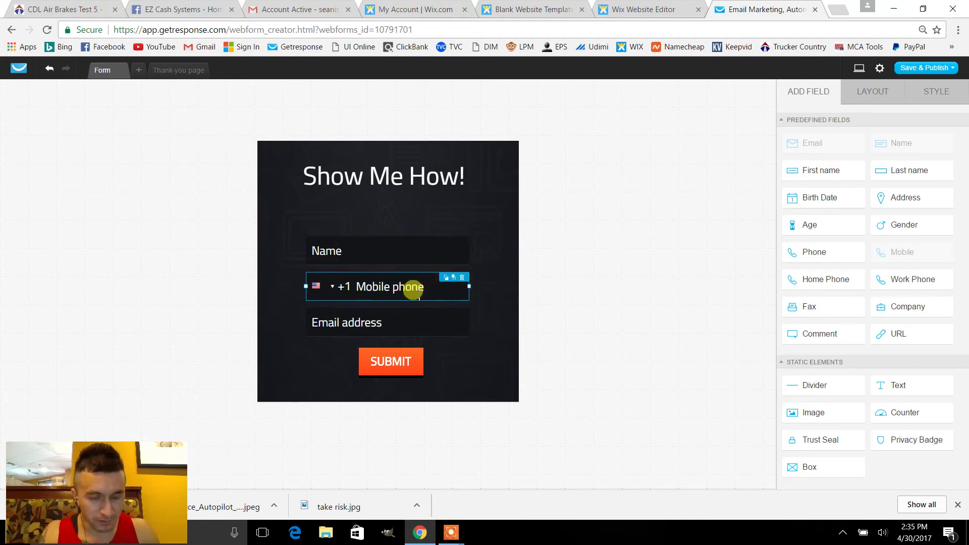
click(463, 278)
drag(412, 251, 412, 226)
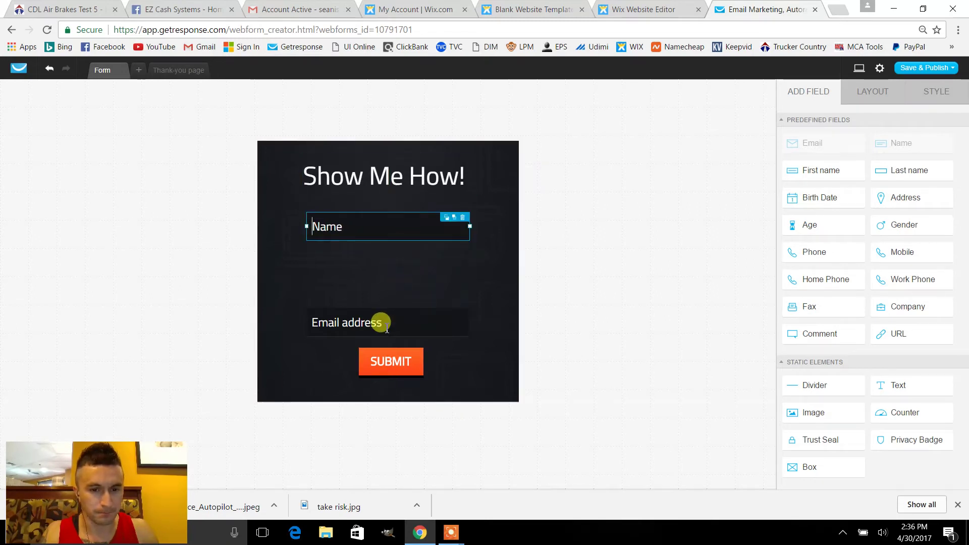
drag(395, 320, 404, 266)
drag(398, 365, 398, 306)
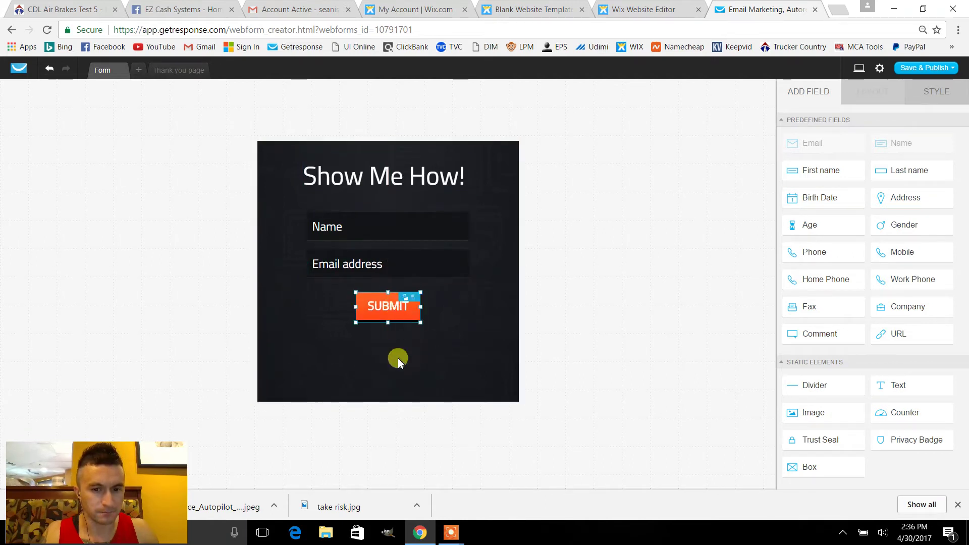
click(417, 428)
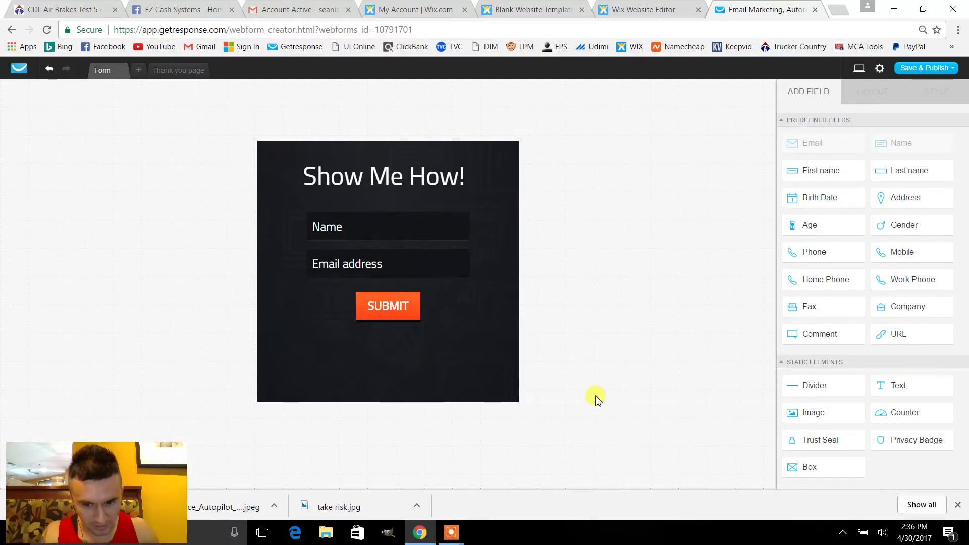
Shorten the form container's height to fit its remaining fields
click(428, 391)
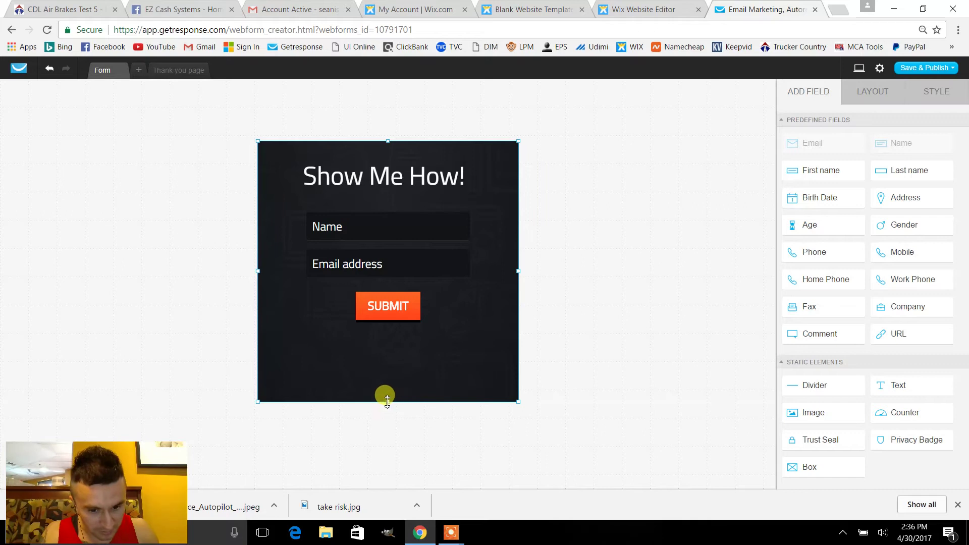
drag(388, 399, 390, 371)
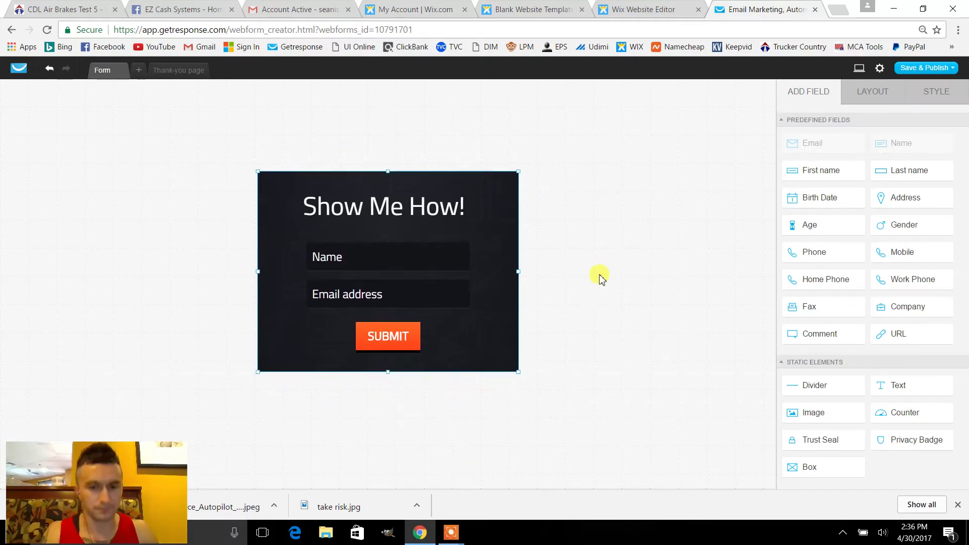
click(923, 70)
Publish the form with 'GetResponse will host my web form', copy its link, and return to Wix
click(925, 73)
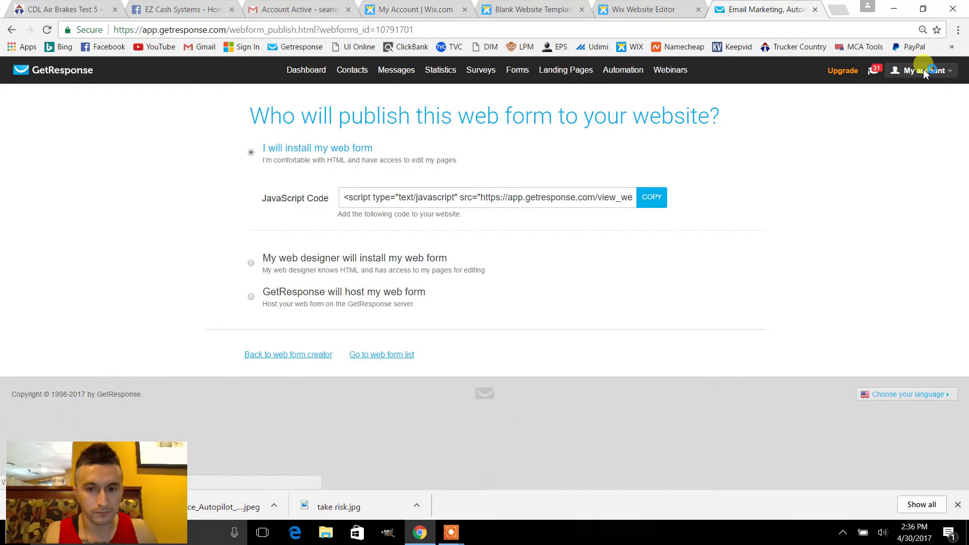
mouse_move(926, 72)
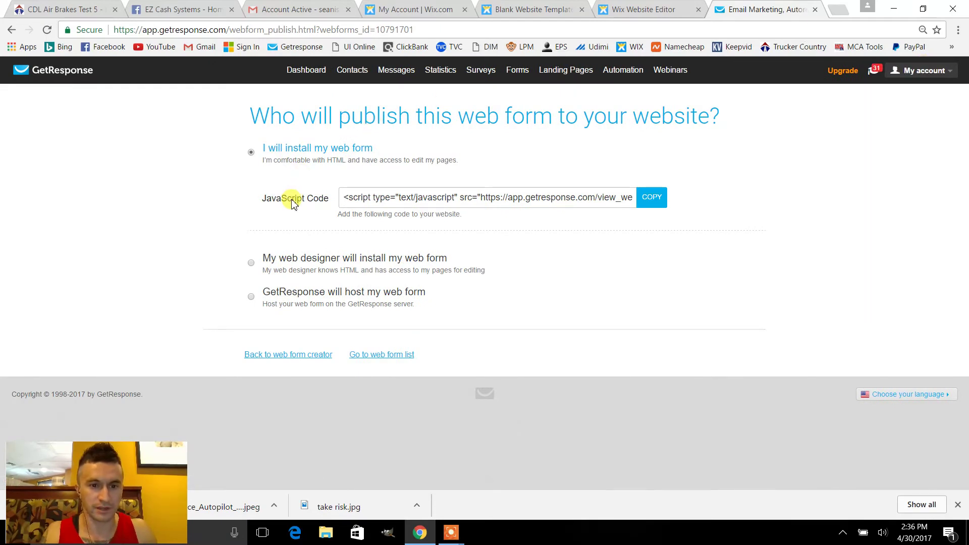
click(252, 298)
click(667, 260)
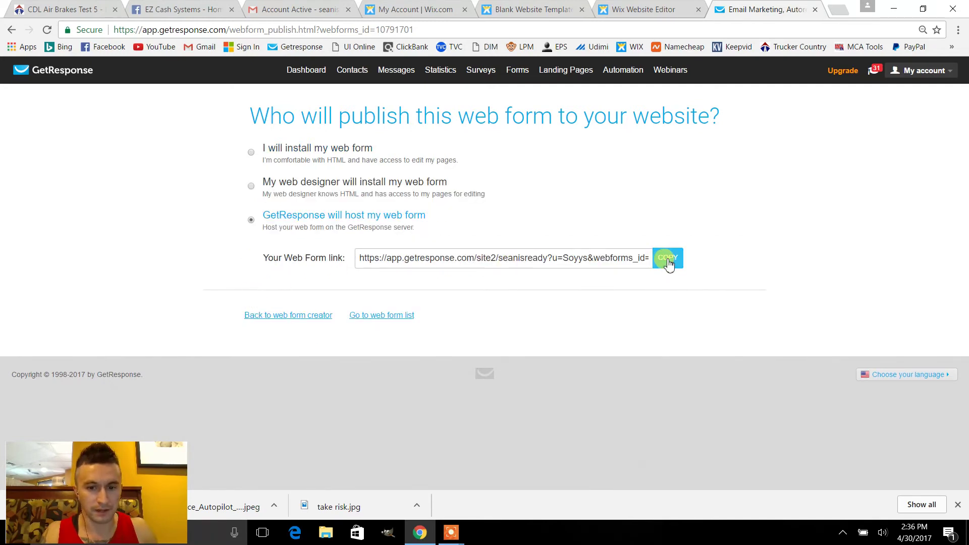
click(671, 261)
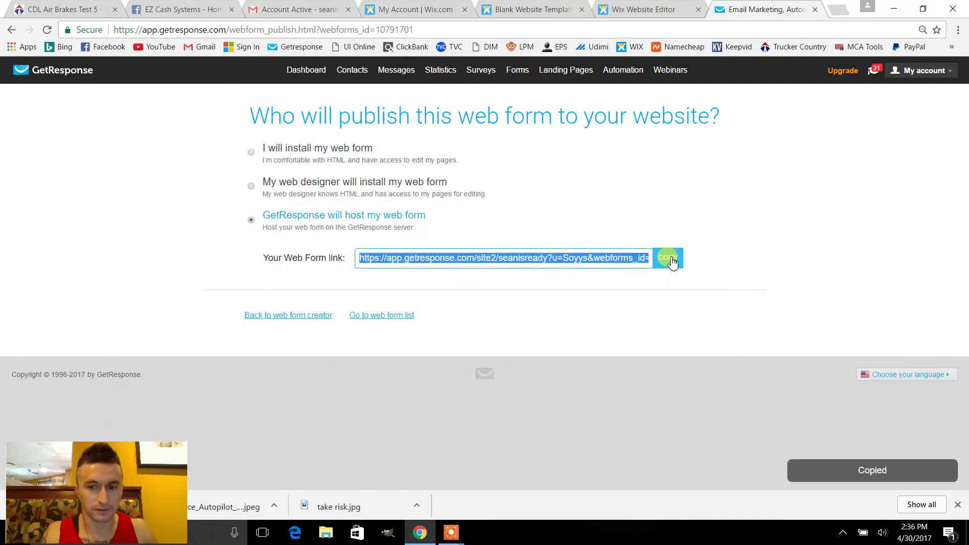
click(656, 8)
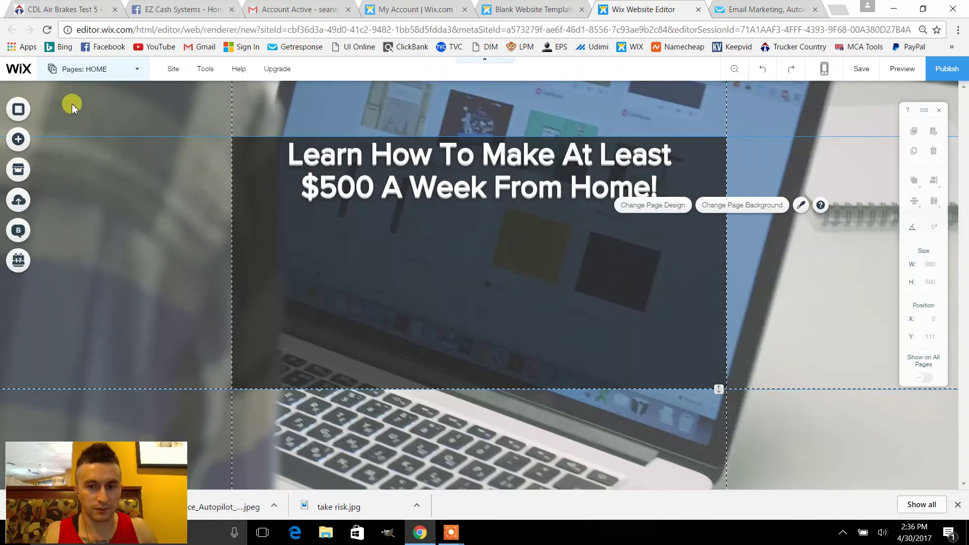
Add an HTML Code element whose Website Address is the pasted GetResponse form link
click(20, 140)
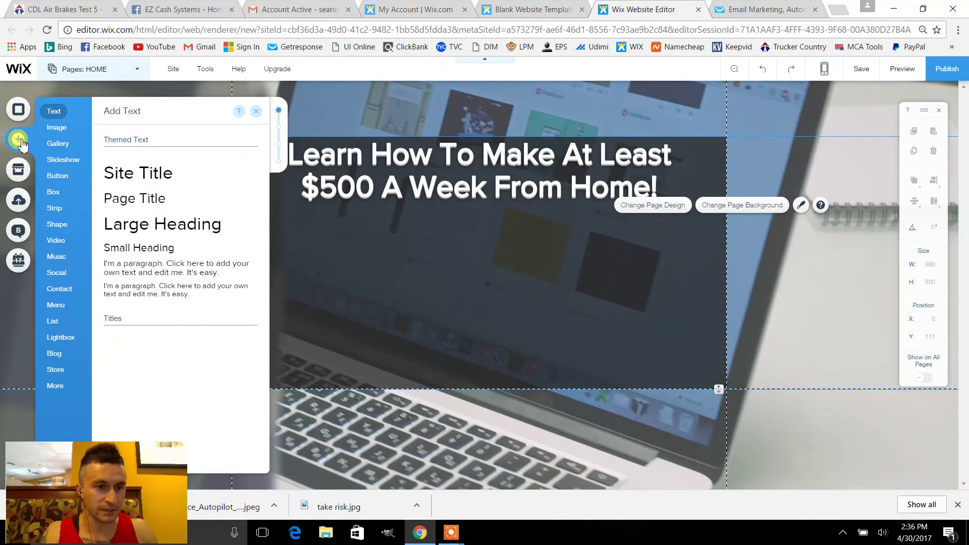
click(56, 386)
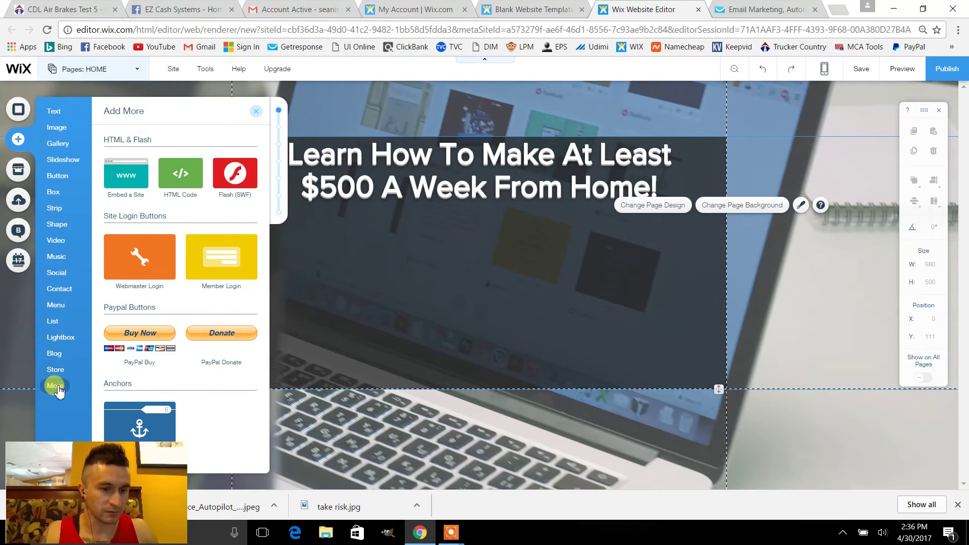
click(183, 177)
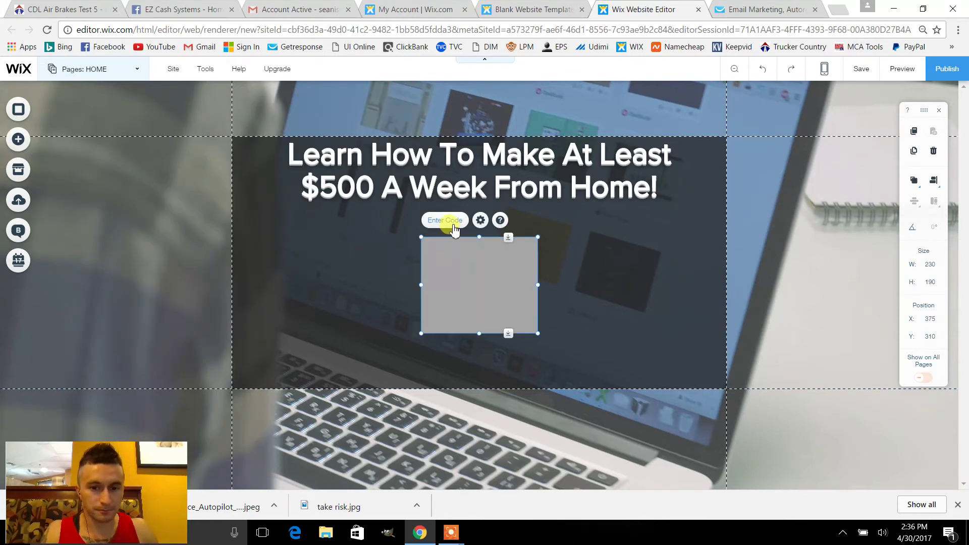
click(480, 220)
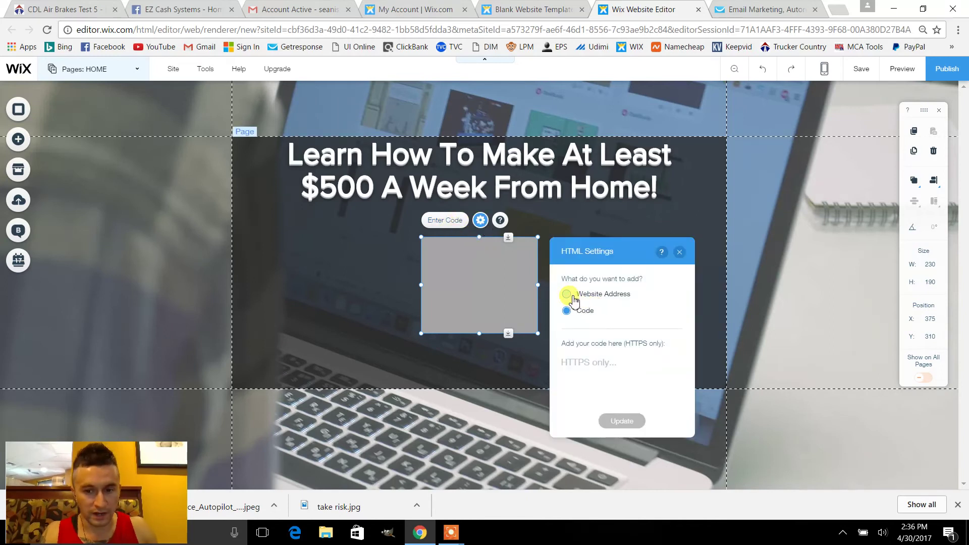
click(570, 296)
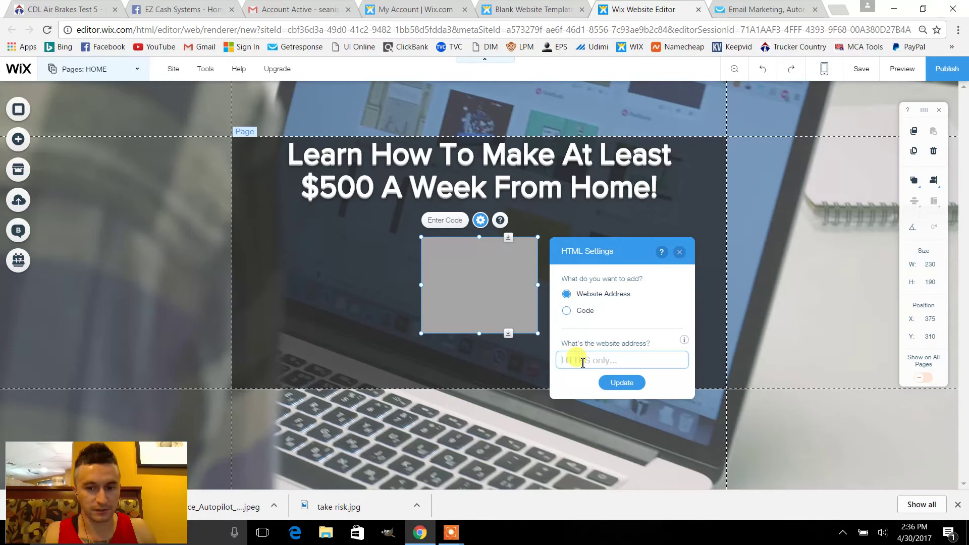
key(ctrl+v)
click(624, 385)
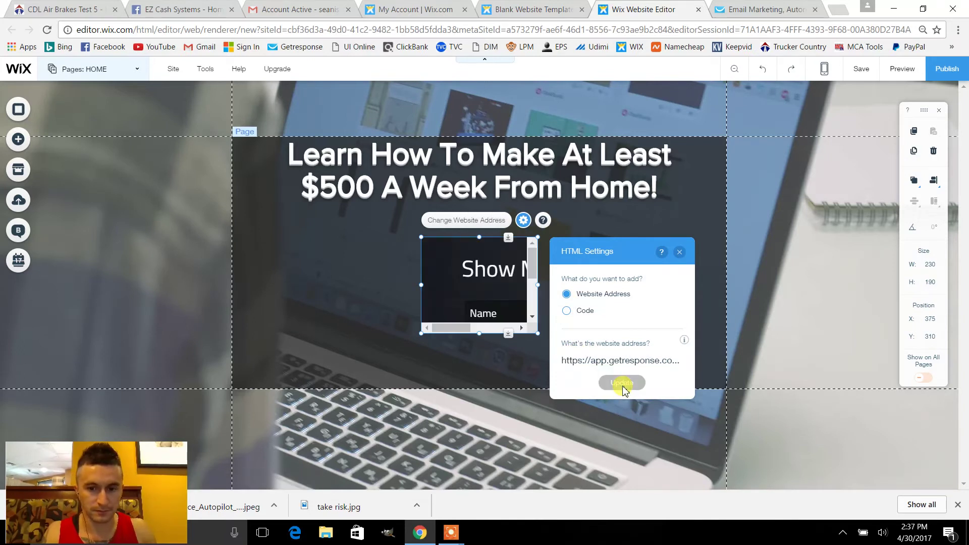
click(680, 252)
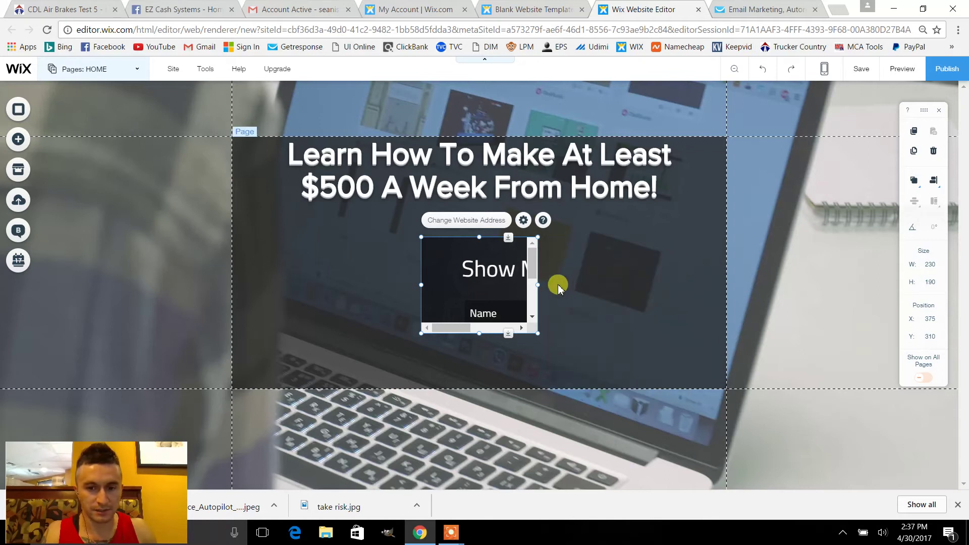
Resize the embedded form box to about 481x362 so all its fields show
drag(538, 285, 671, 303)
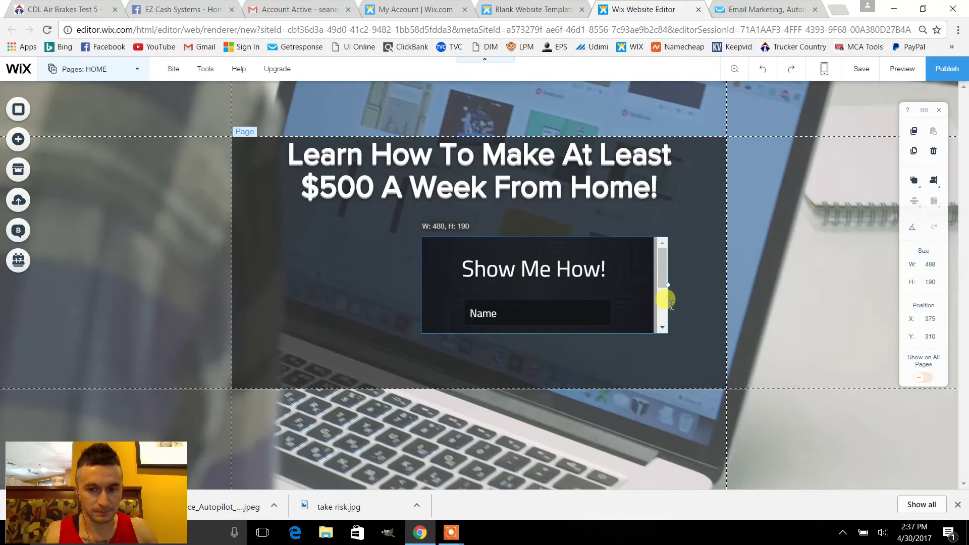
drag(545, 333, 544, 420)
mouse_move(666, 333)
mouse_down()
mouse_move(656, 329)
mouse_move(665, 330)
mouse_up()
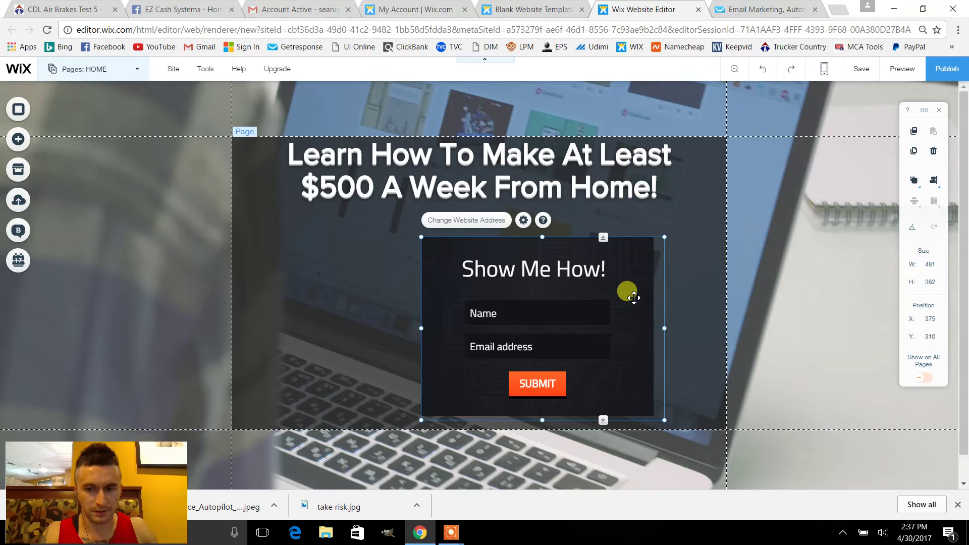
click(710, 297)
Position the embedded form centred directly beneath the $500 headline
drag(533, 281, 480, 253)
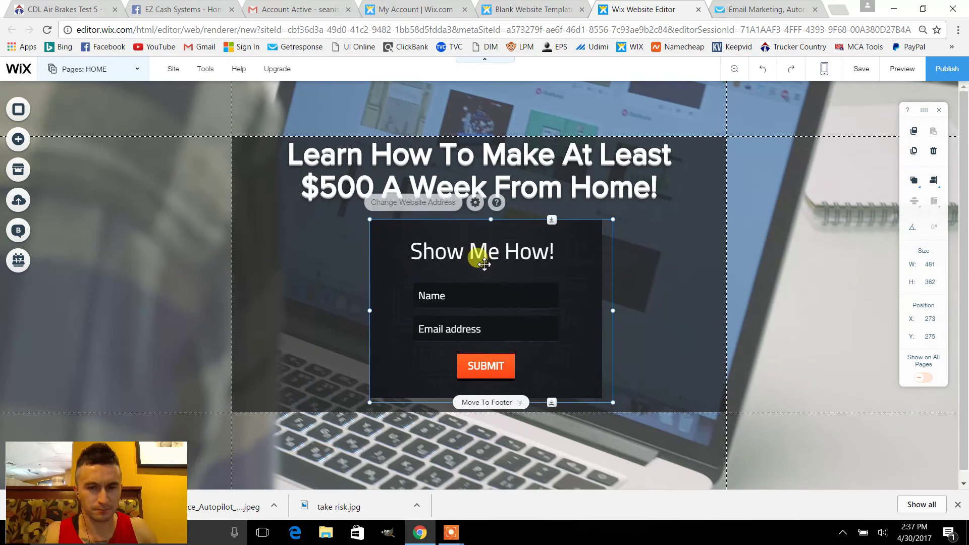
click(659, 285)
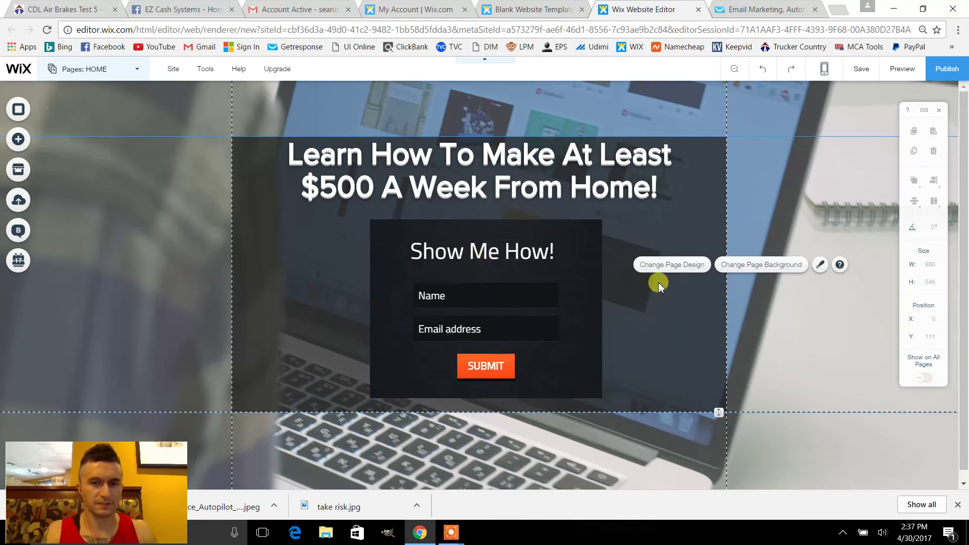
drag(461, 250, 463, 252)
click(336, 280)
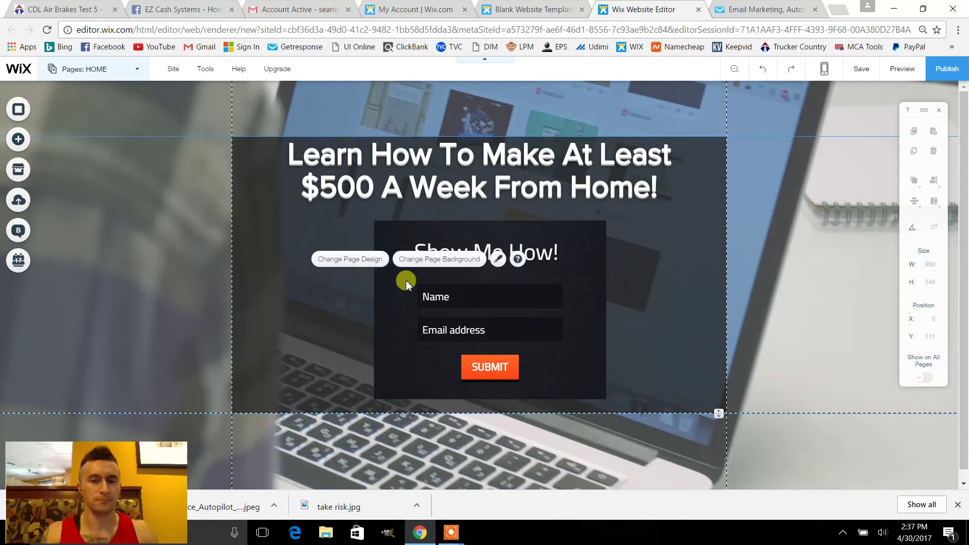
click(807, 282)
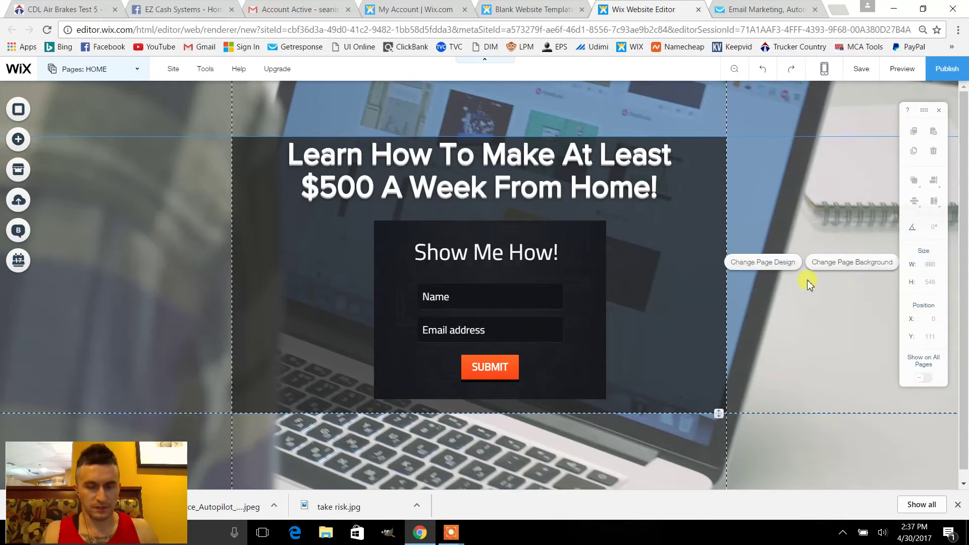
drag(490, 259, 485, 260)
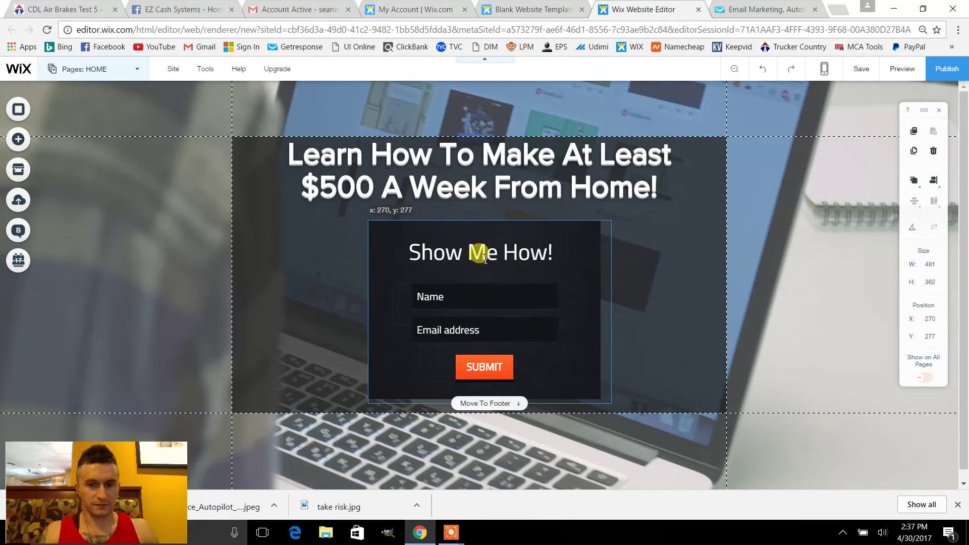
click(769, 303)
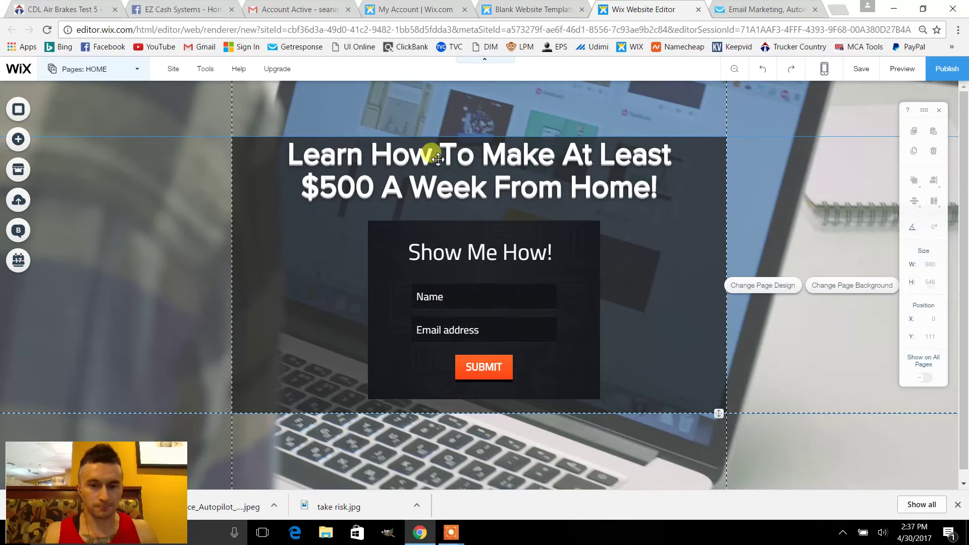
Switch to the GetResponse tab and open the contact search page from the Contacts menu
click(737, 9)
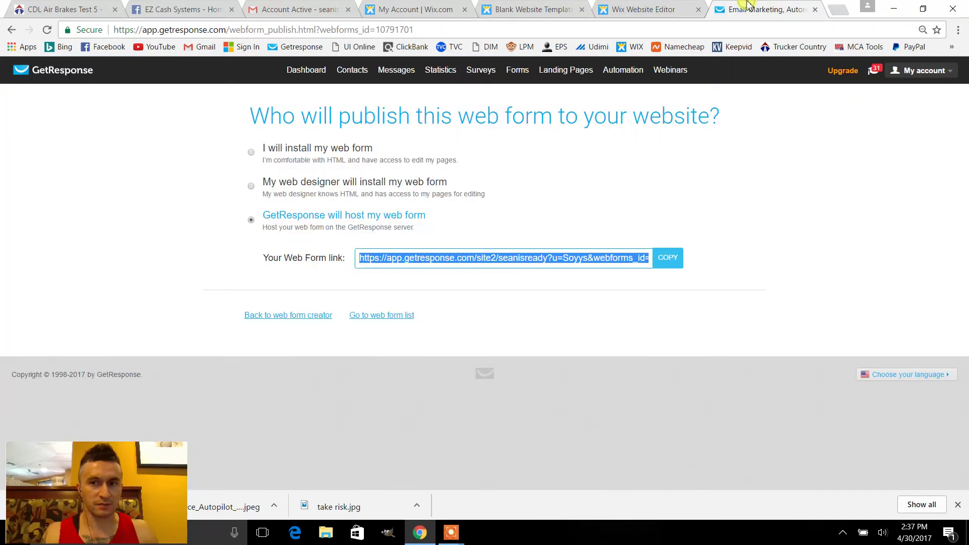
mouse_move(356, 71)
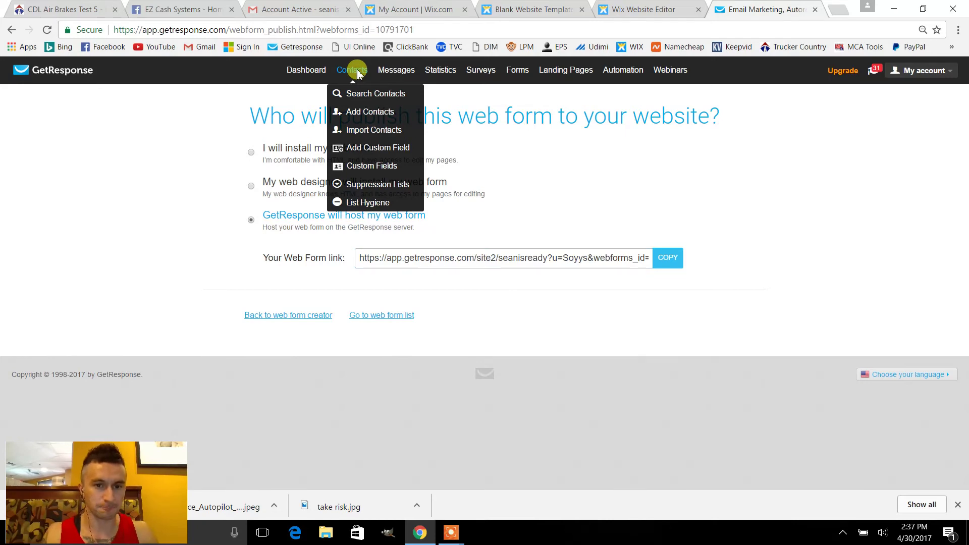
click(400, 99)
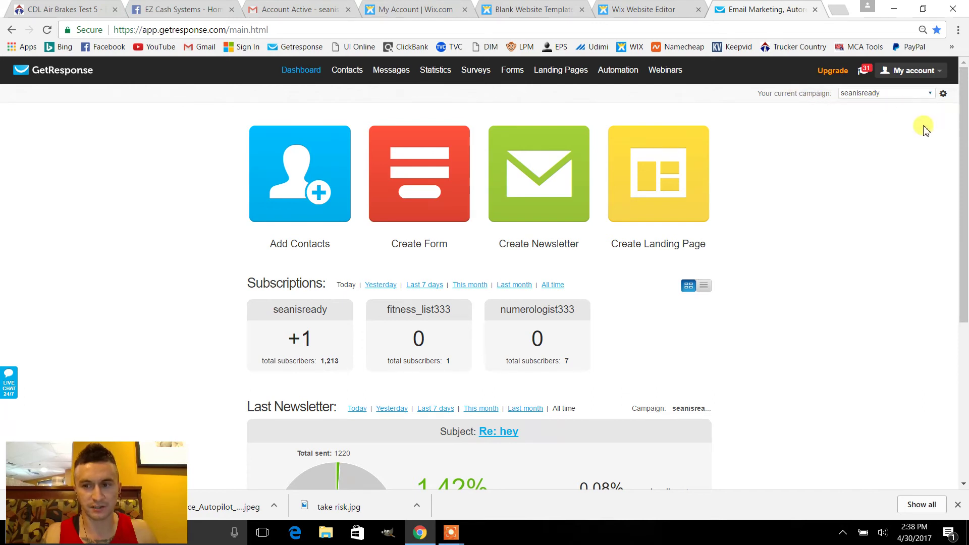
View the campaign's confirmed opt-in Permission settings, then return to the Wix editor
click(944, 94)
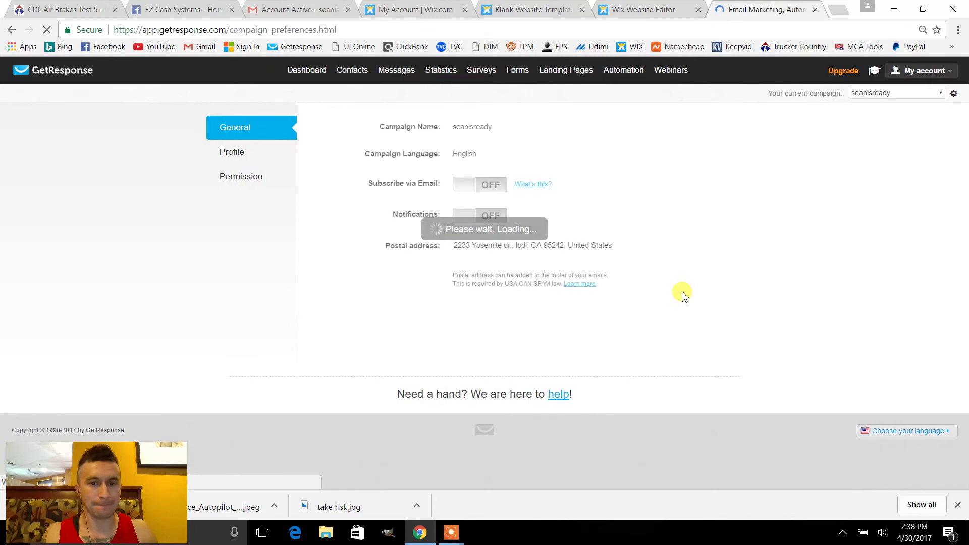
click(253, 188)
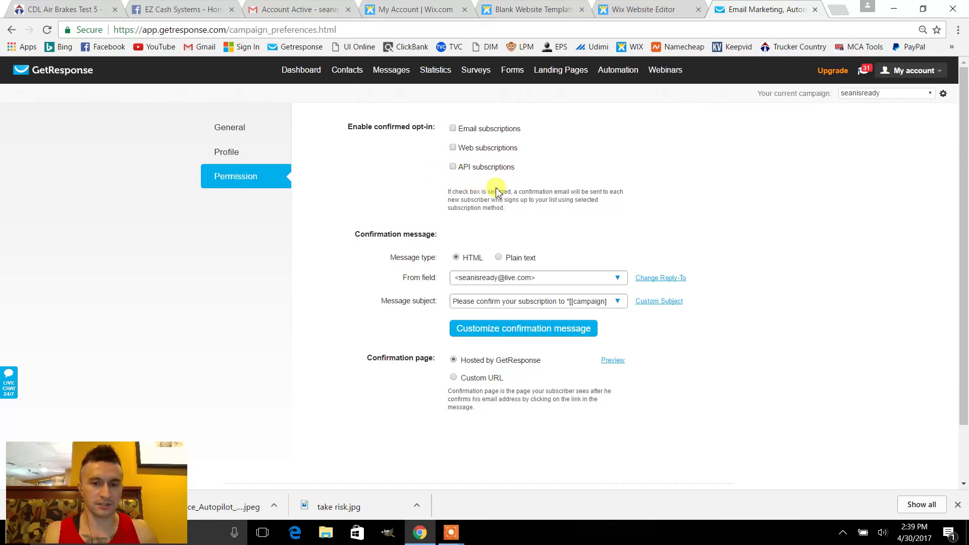
click(624, 9)
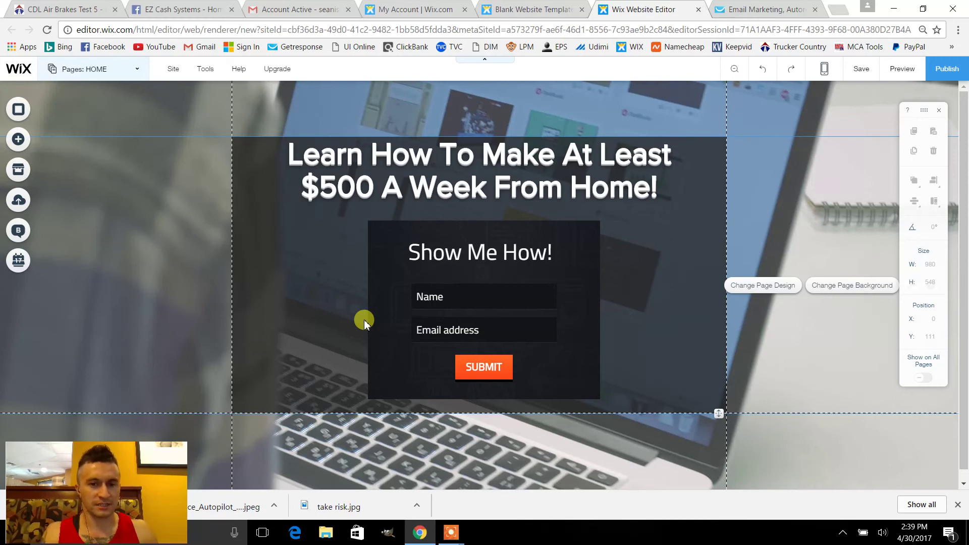
Add a YouTube video player under the headline and move the opt-in form further down
click(19, 141)
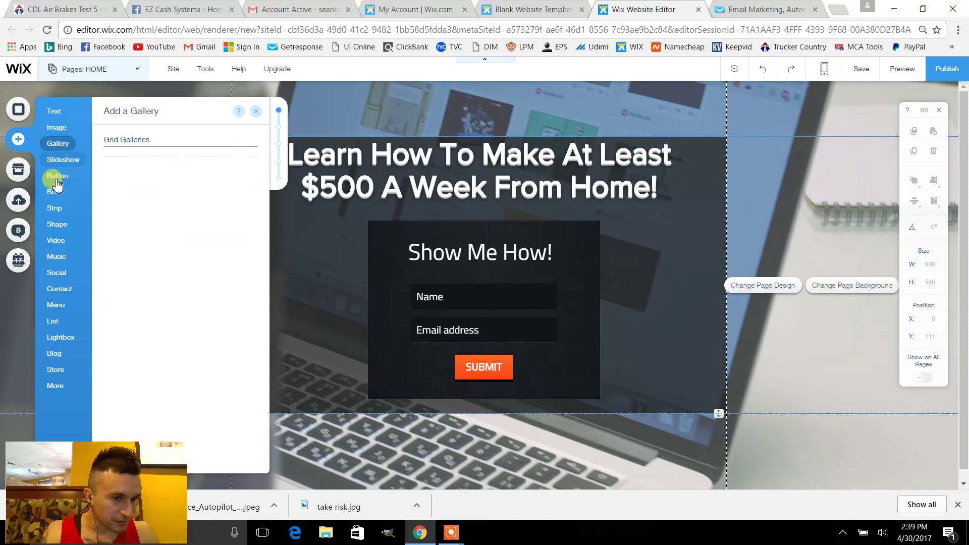
click(64, 243)
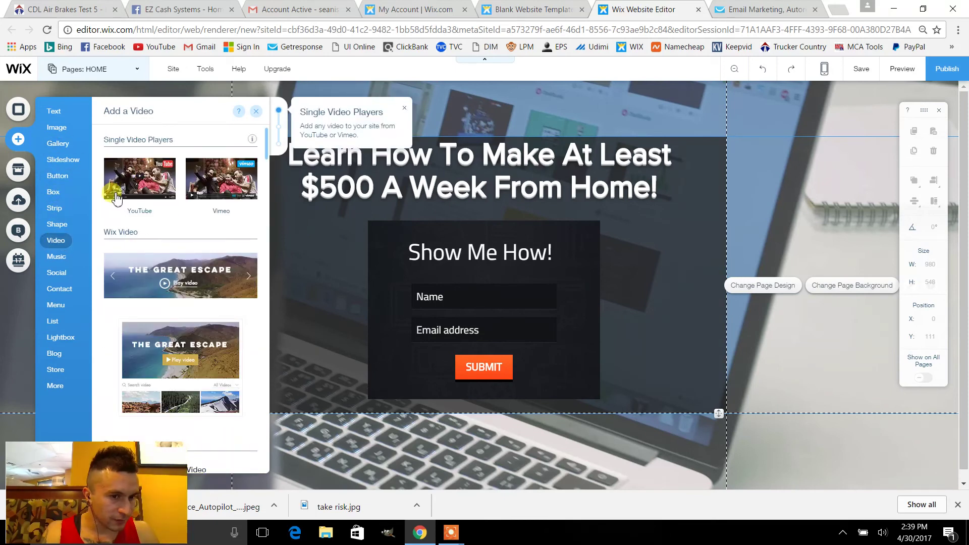
click(140, 179)
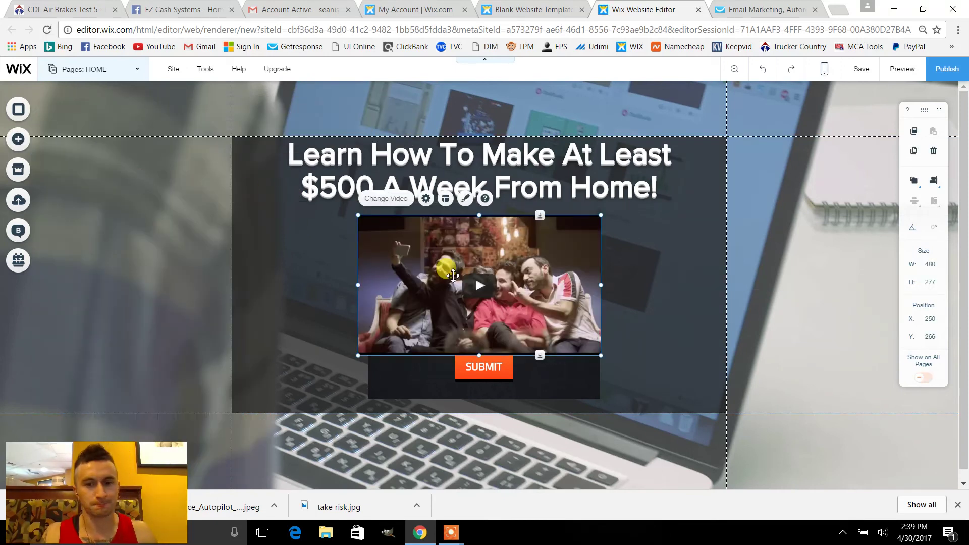
drag(460, 286, 388, 290)
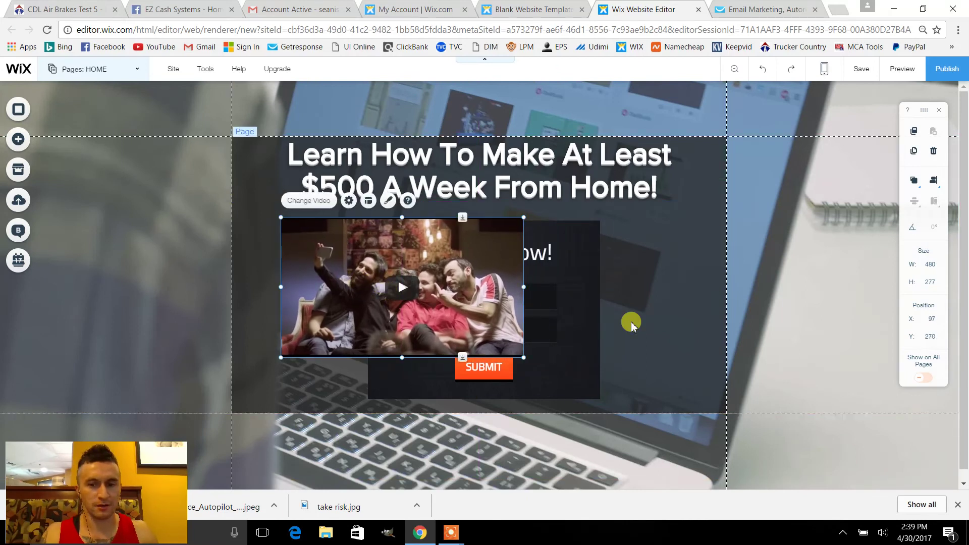
drag(565, 323, 559, 489)
drag(964, 186, 964, 303)
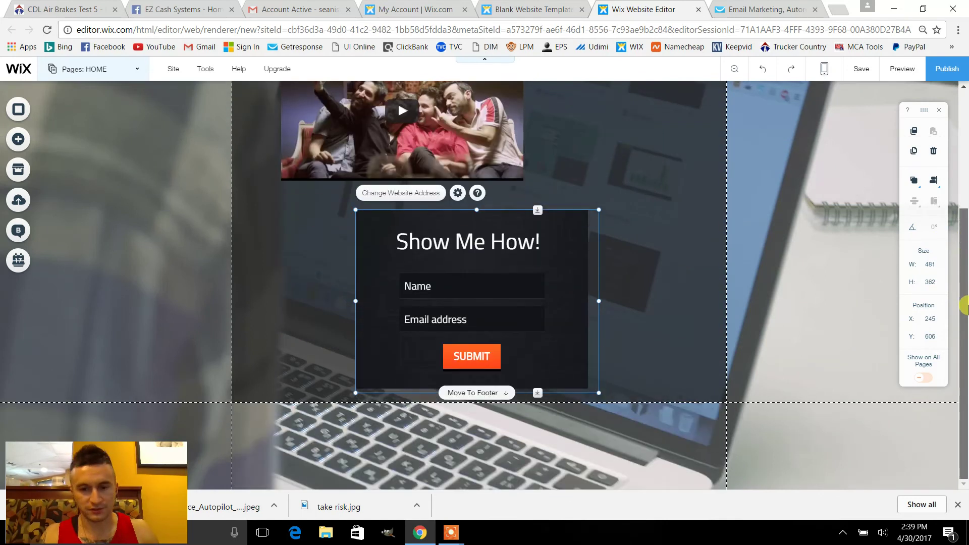
drag(570, 268, 569, 332)
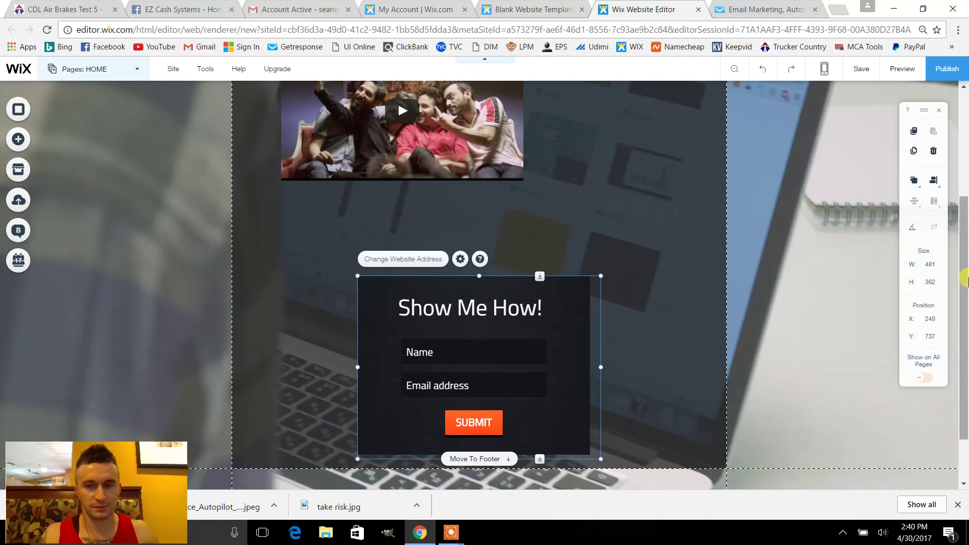
drag(963, 281, 964, 227)
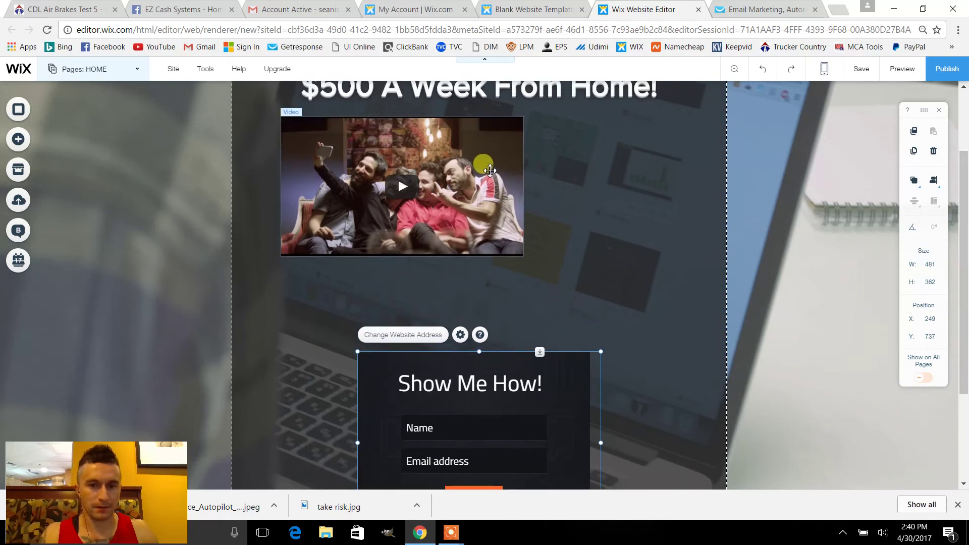
Resize the video to about 793 by 513 and centre it under the headline
click(517, 182)
drag(525, 187, 682, 213)
drag(481, 257, 483, 378)
drag(961, 237, 964, 258)
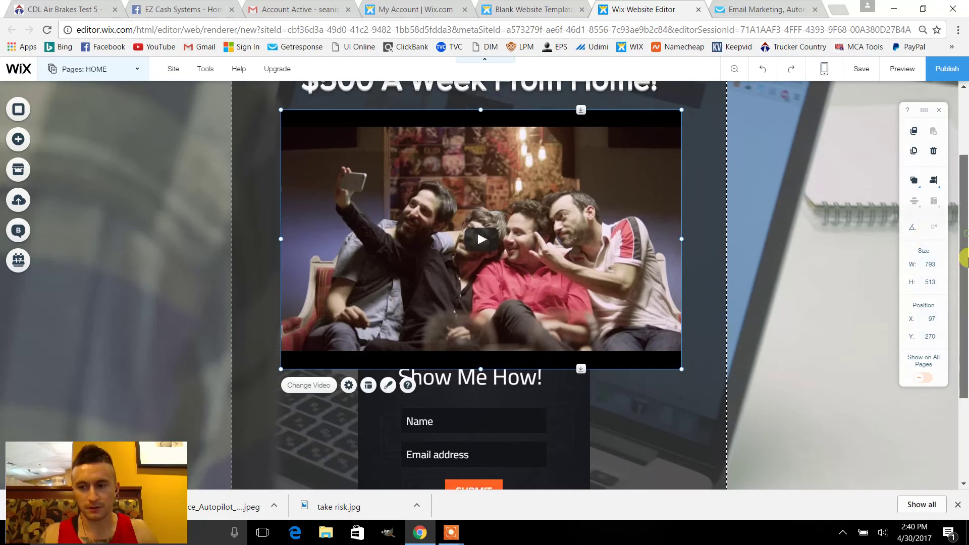
scroll(964, 258, down, 1)
drag(558, 374, 565, 430)
drag(961, 309, 965, 266)
drag(588, 179, 587, 177)
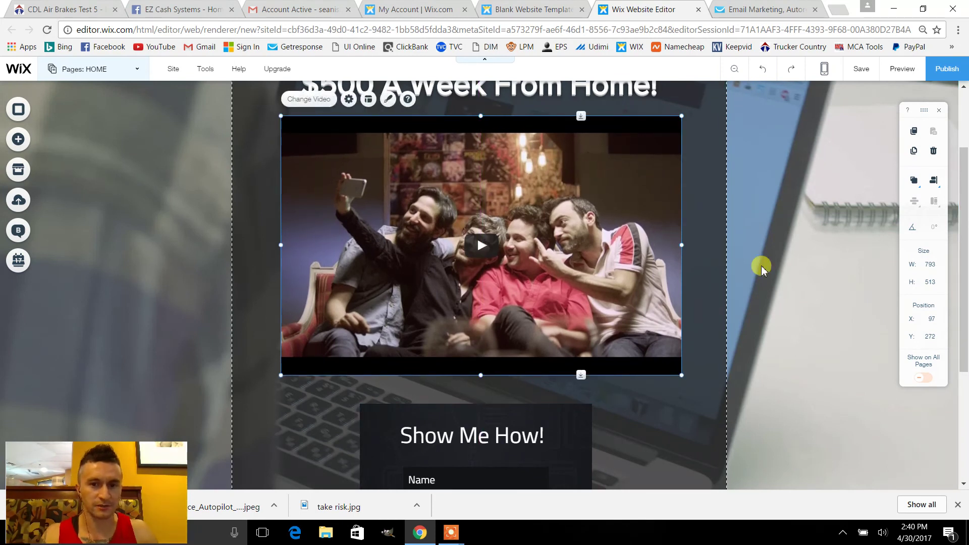
click(809, 309)
drag(959, 318, 965, 276)
drag(965, 292, 965, 248)
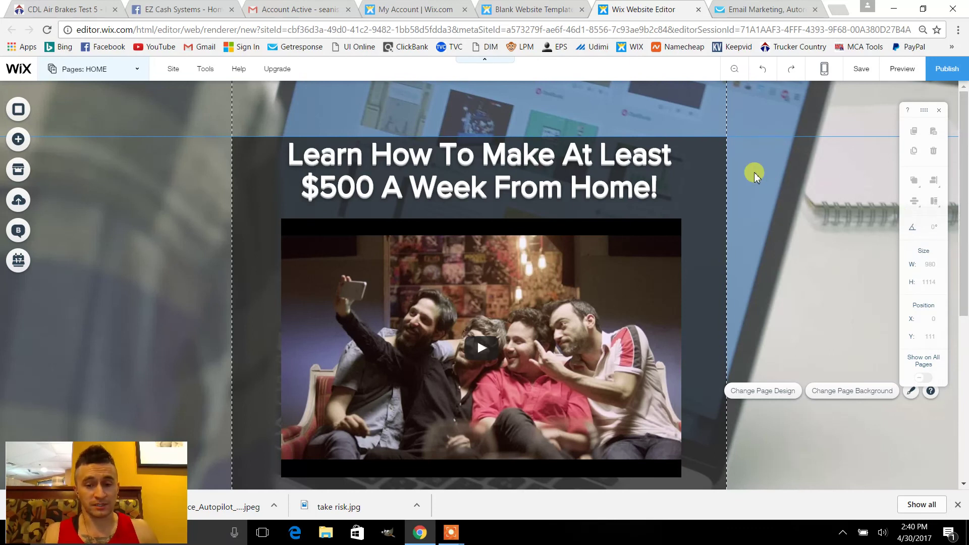
Switch off 'Make your site mobile friendly' using the mobile/desktop switch in the top bar
click(825, 76)
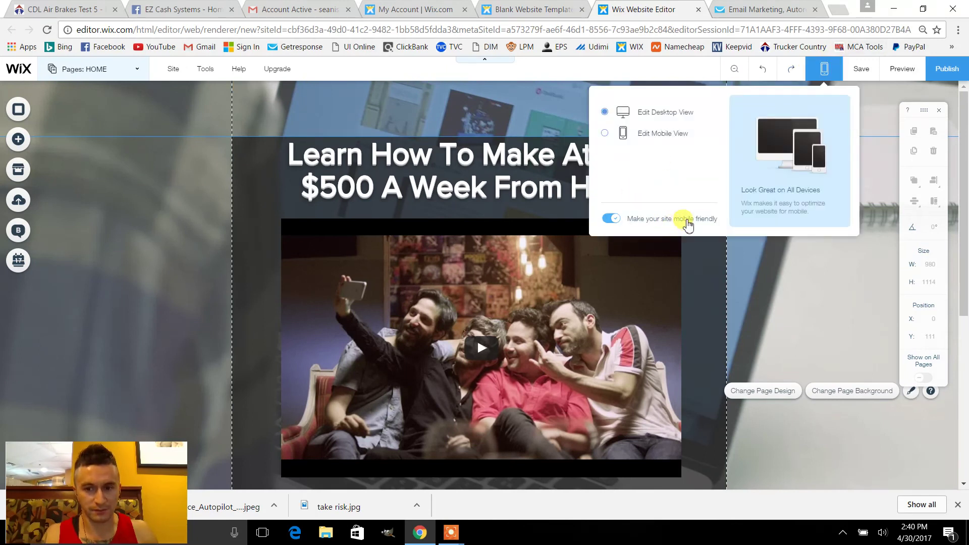
click(612, 220)
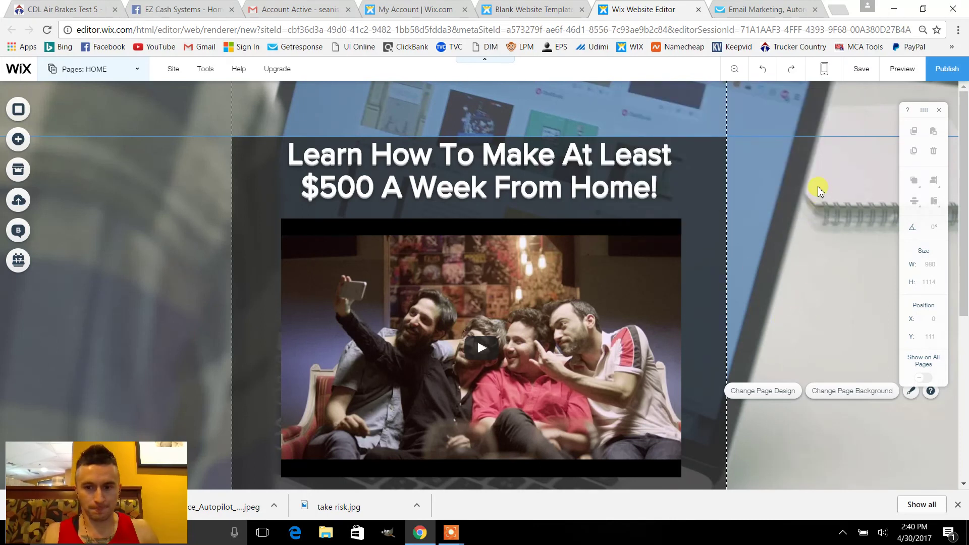
drag(965, 177, 965, 224)
click(470, 254)
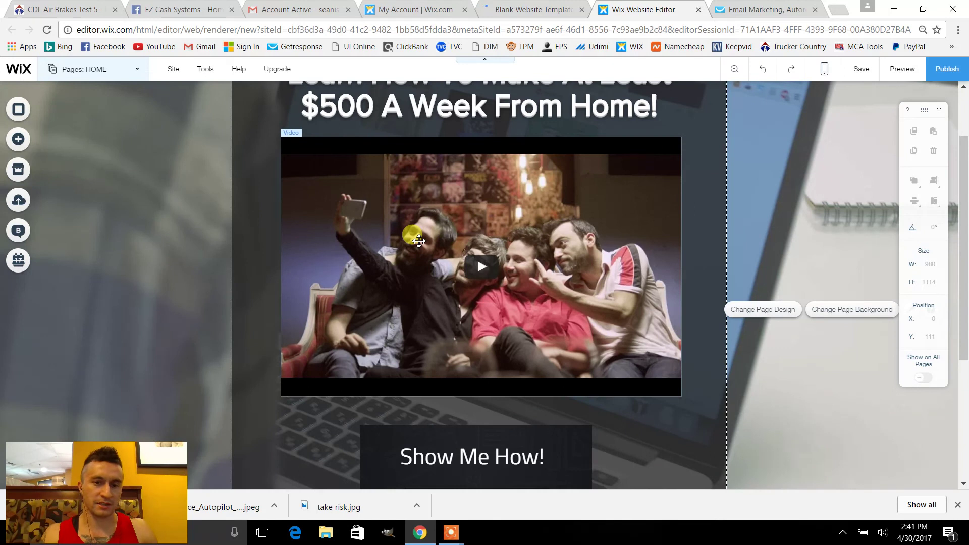